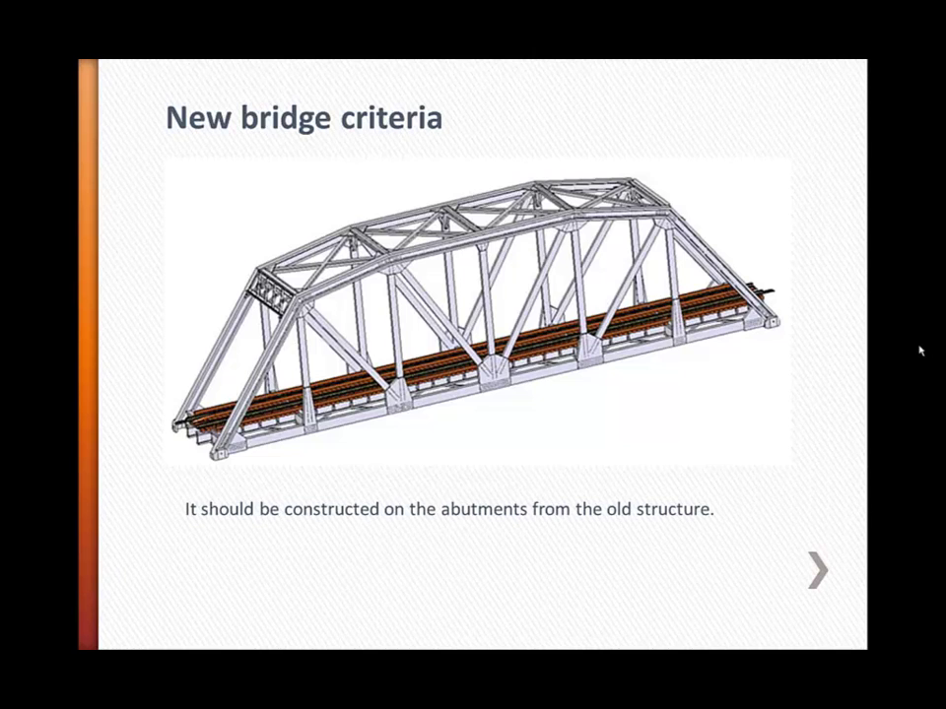
key(Right)
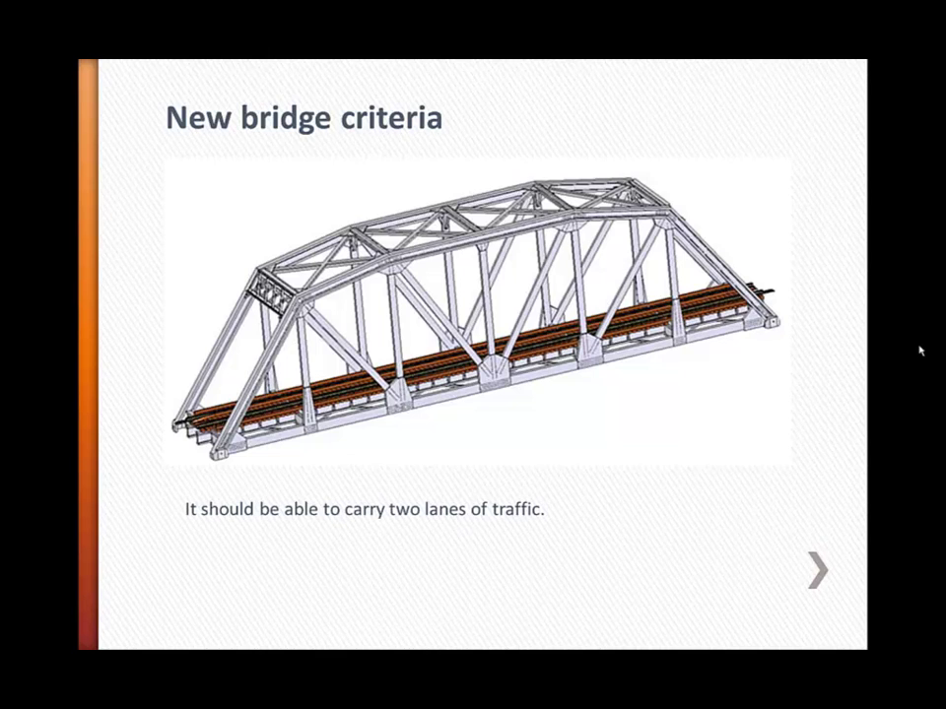
key(Right)
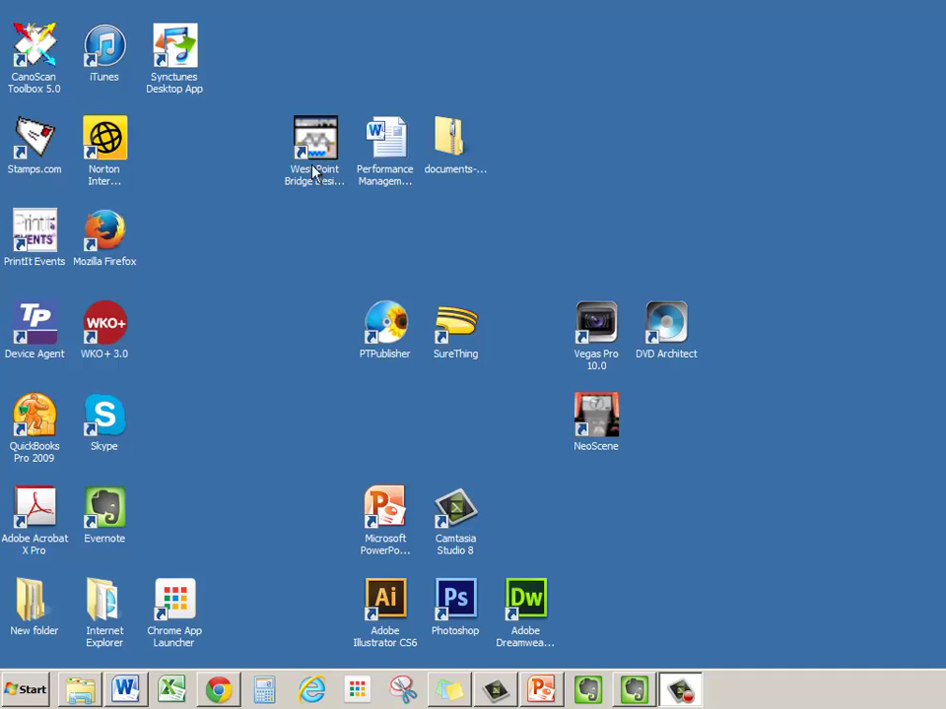
Search the installed programs for "west point" and pin West Point Bridge Designer 2013 (2nd Edition) to the taskbar
click(24, 689)
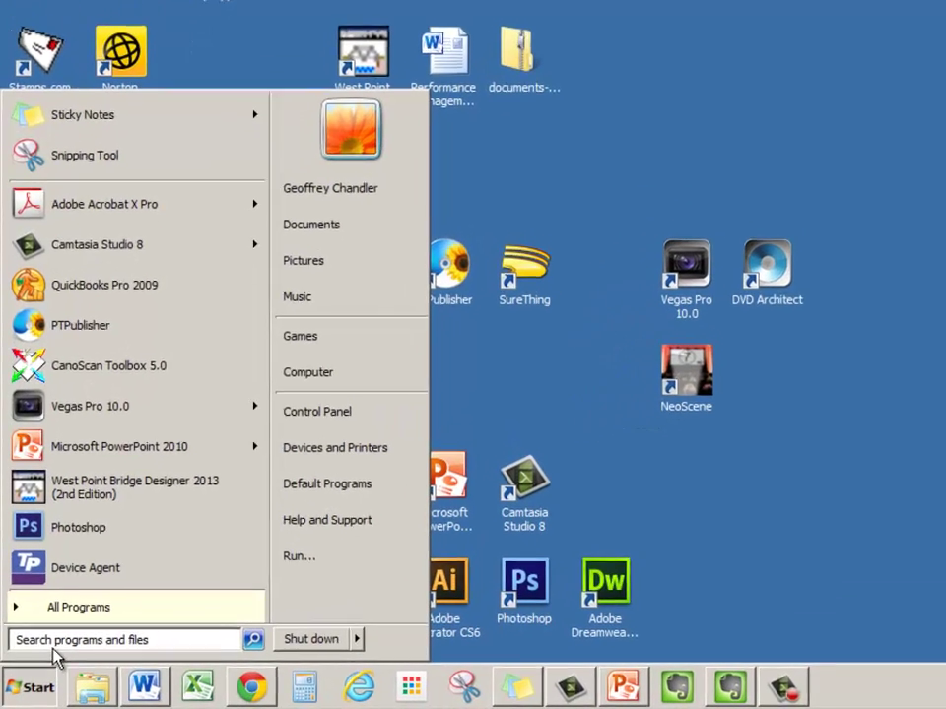
click(59, 631)
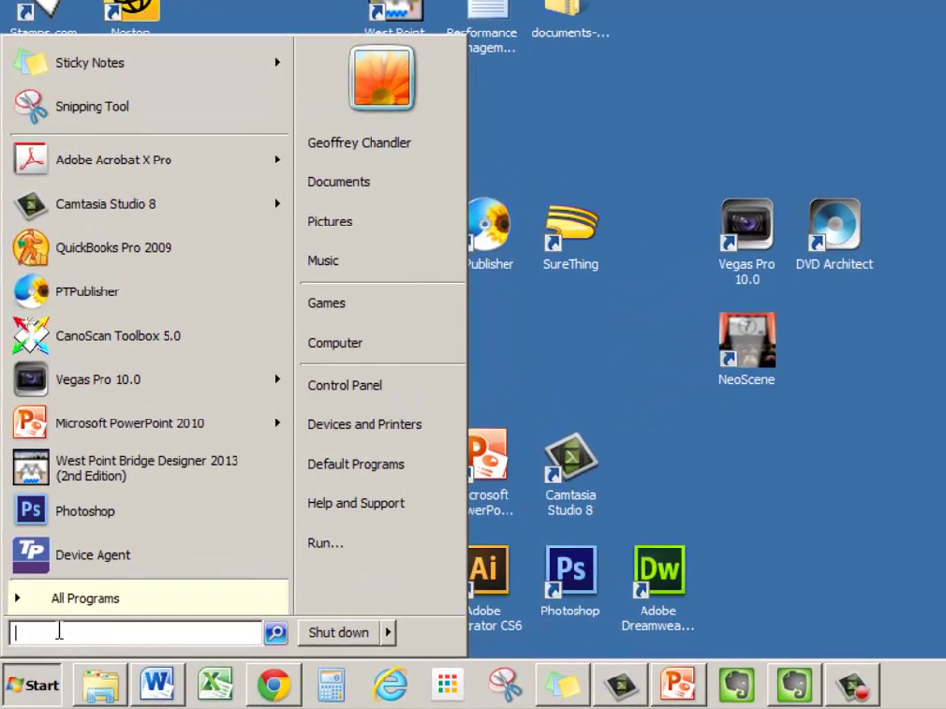
text(we)
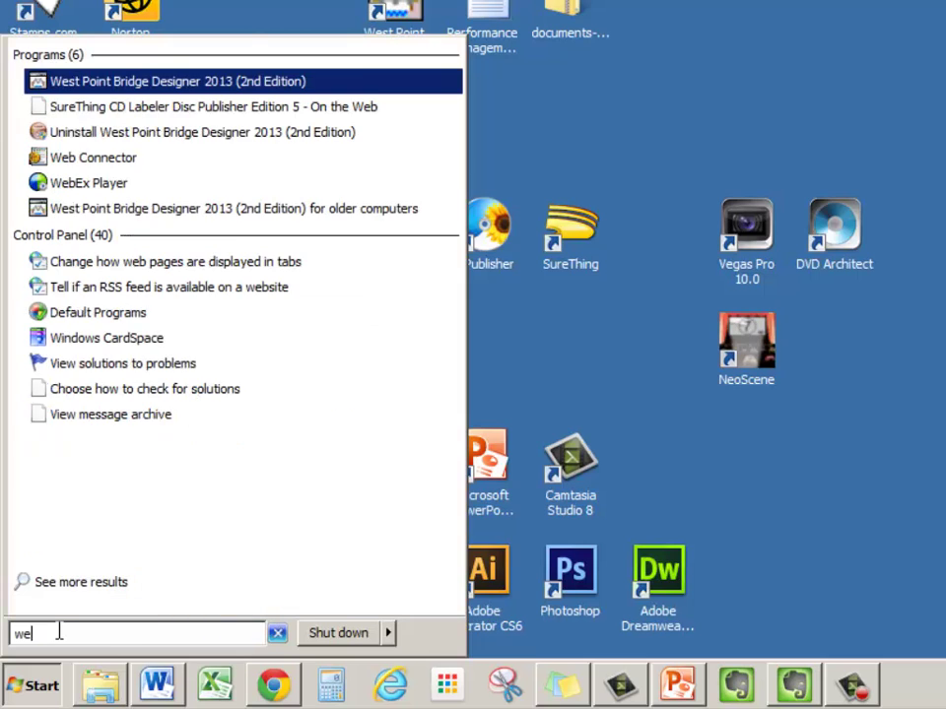
text(as)
key(BackSpace)
key(BackSpace)
text(st )
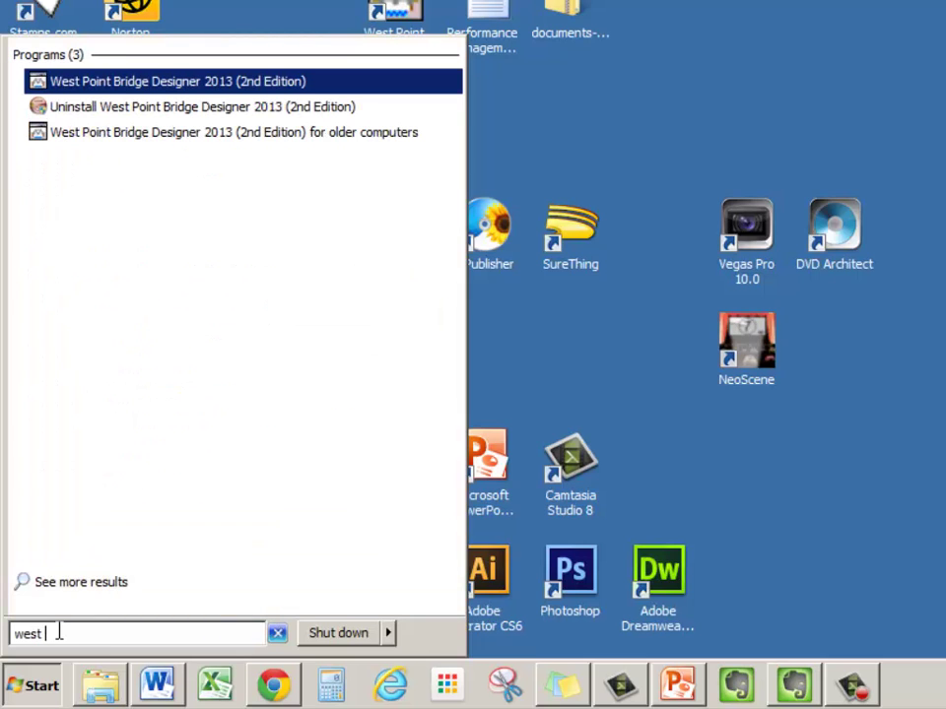
text(point)
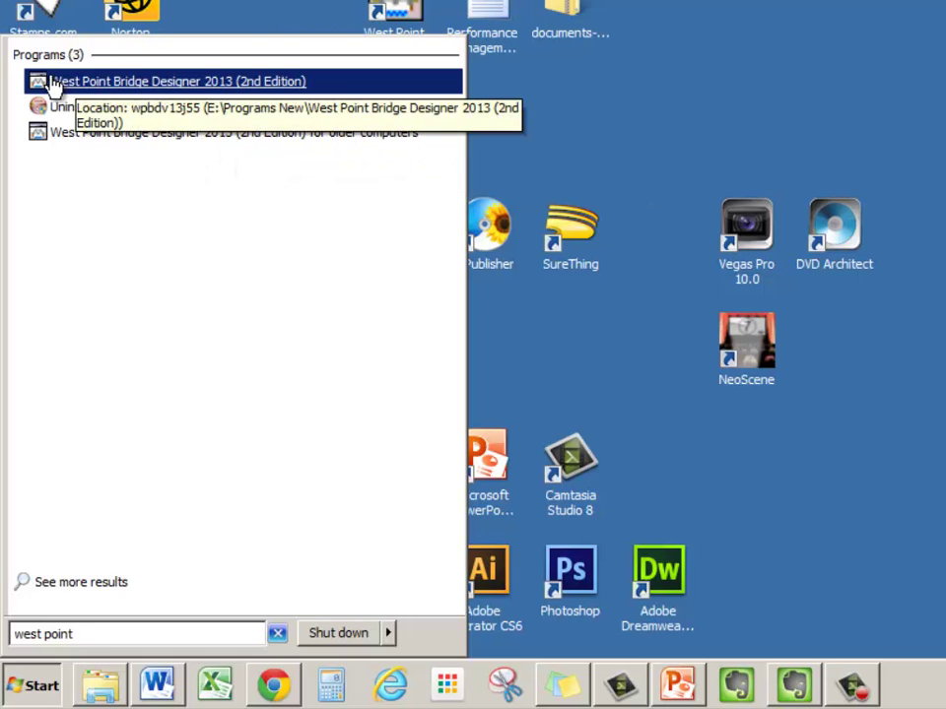
drag(52, 81, 918, 683)
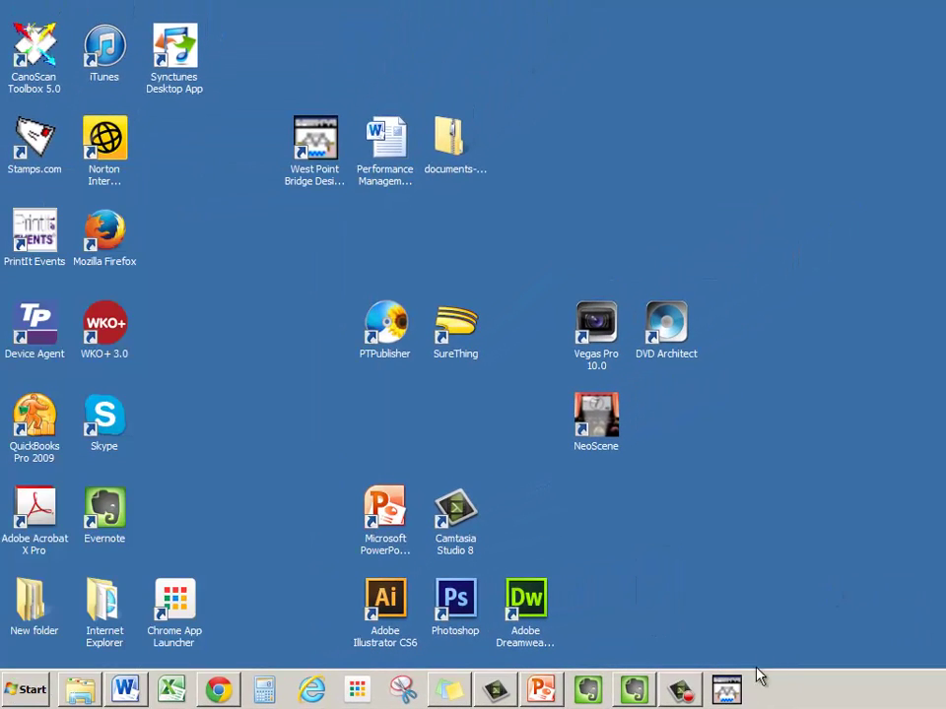
Launch West Point Bridge Designer 2013, dismiss the design tip of the day and start a new bridge design
click(726, 690)
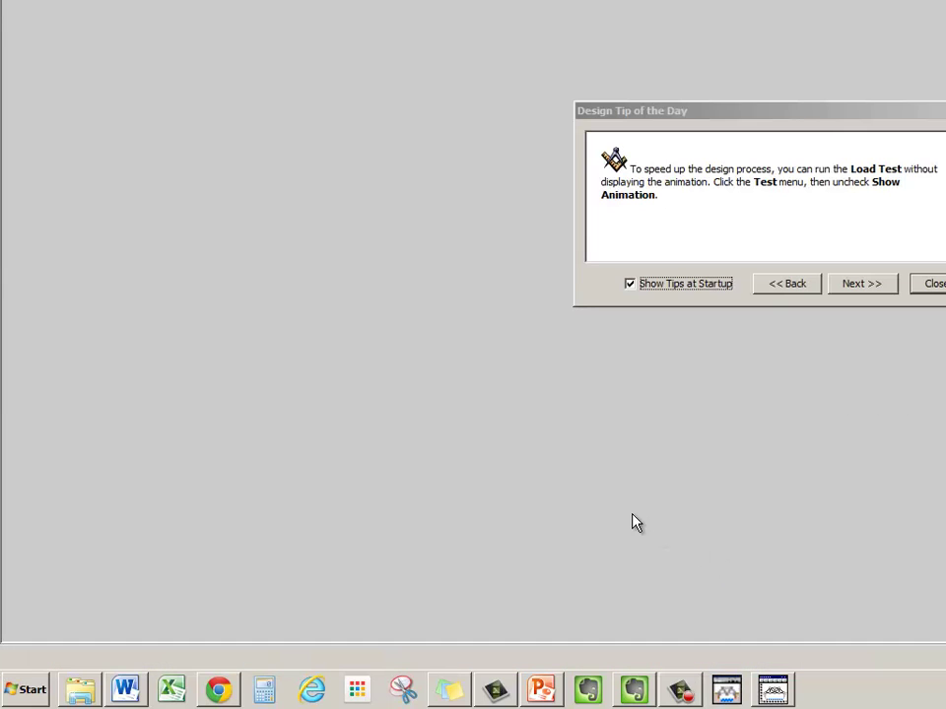
drag(771, 123, 597, 117)
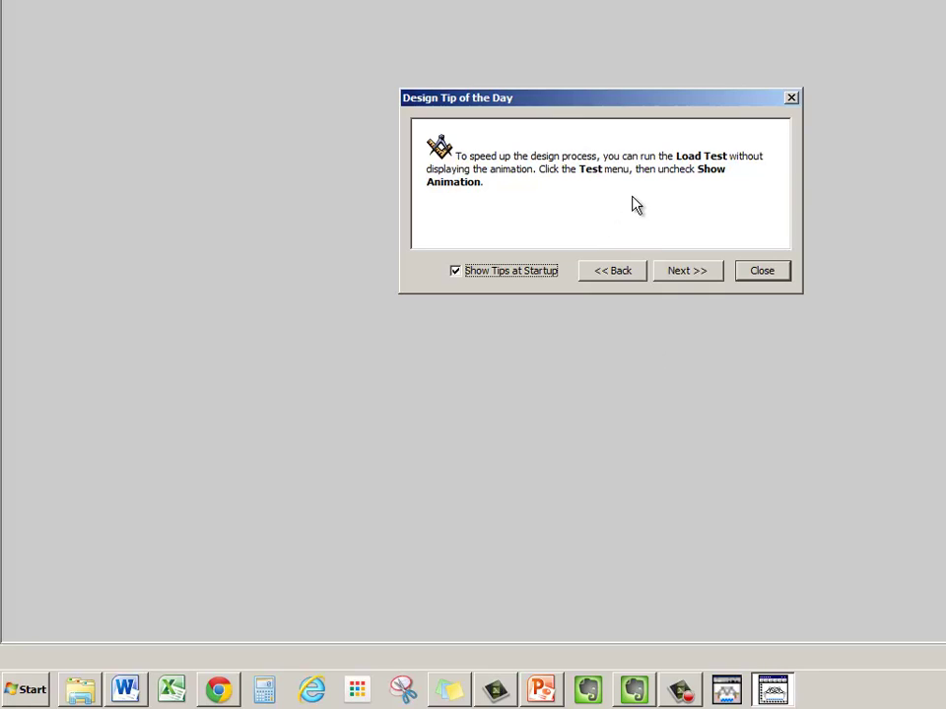
click(762, 271)
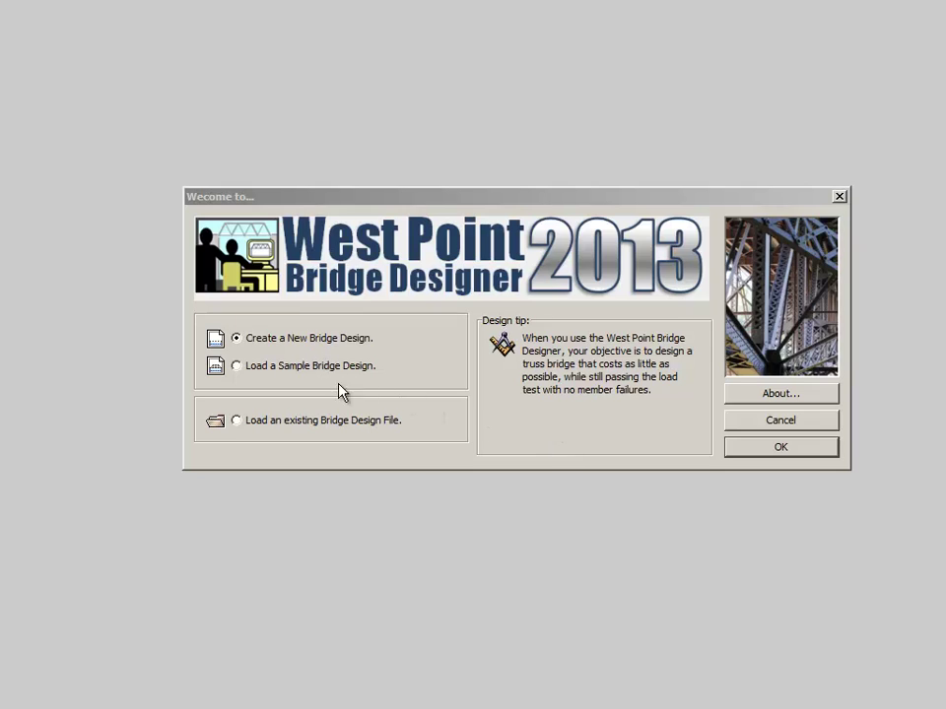
click(783, 450)
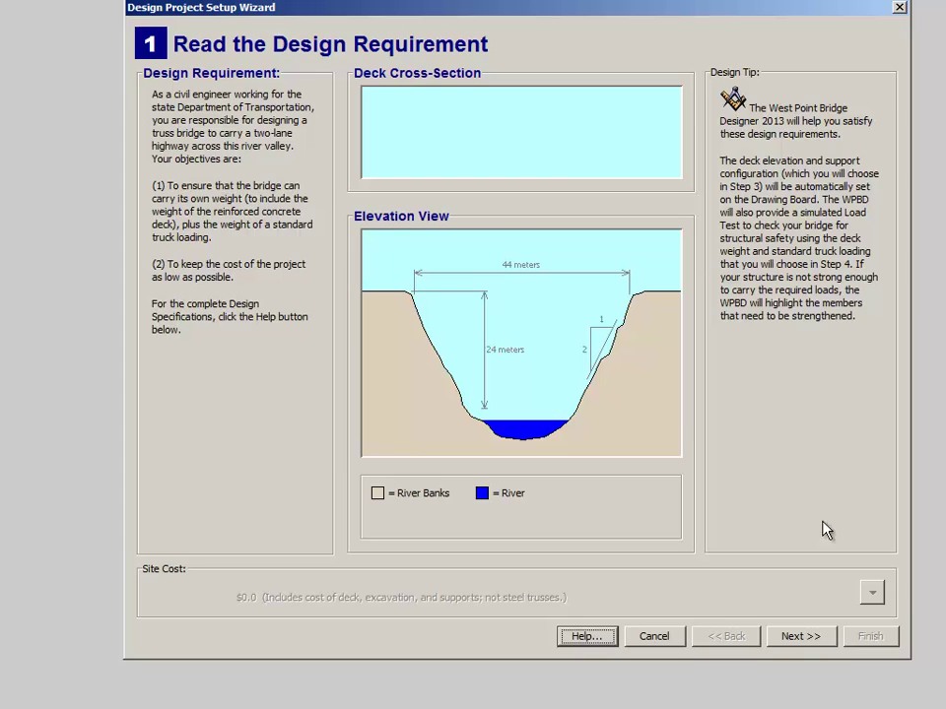
Declare no local contest participation and set the deck elevation to 4 meters with standard abutments, no pier and no cable anchorages
click(798, 637)
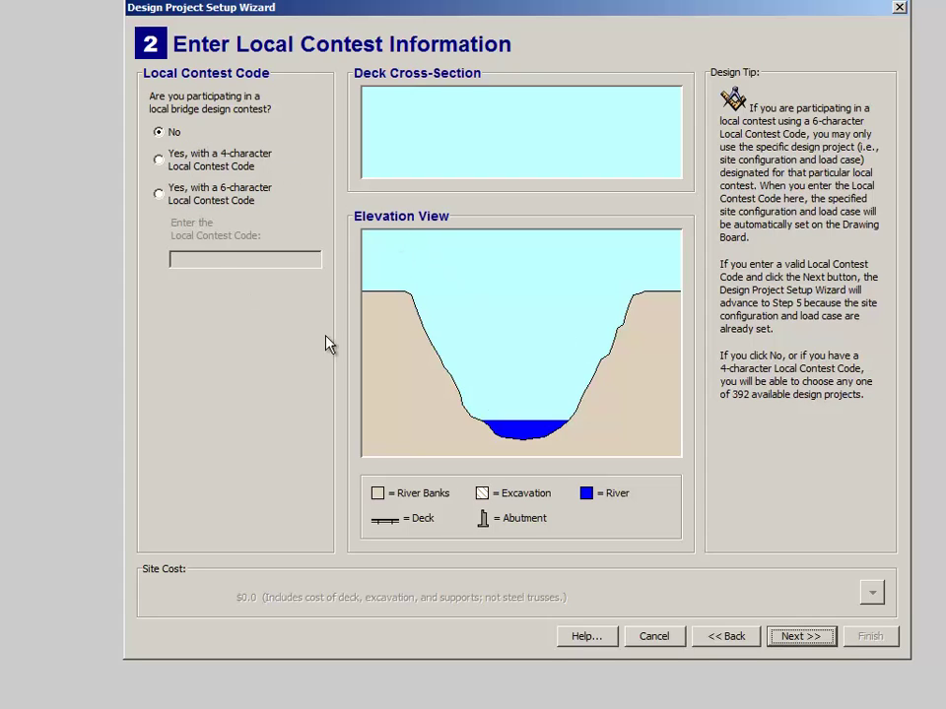
click(791, 636)
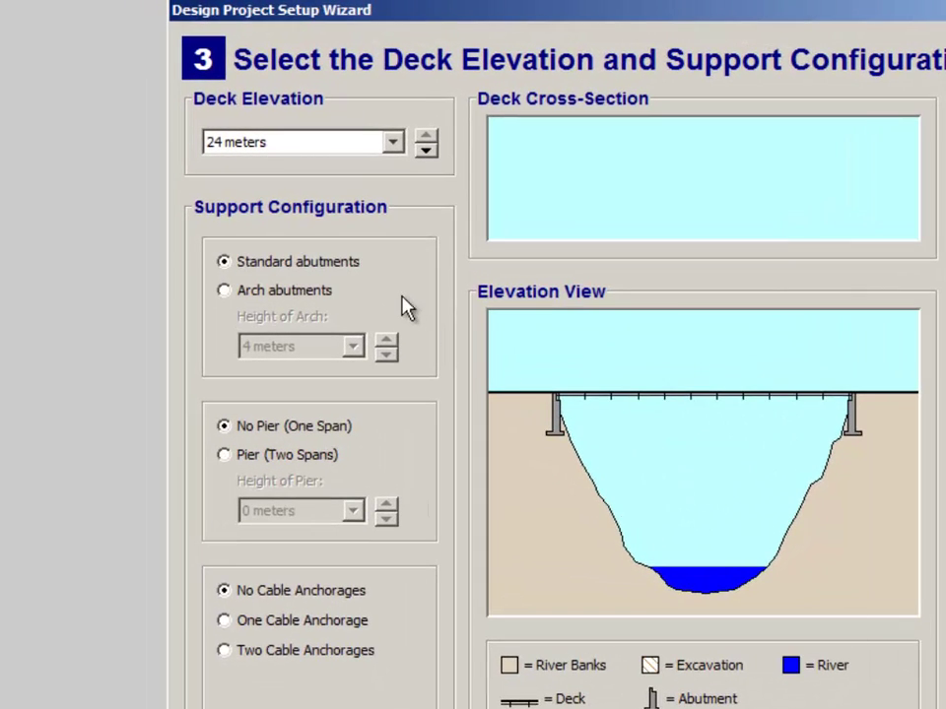
click(392, 145)
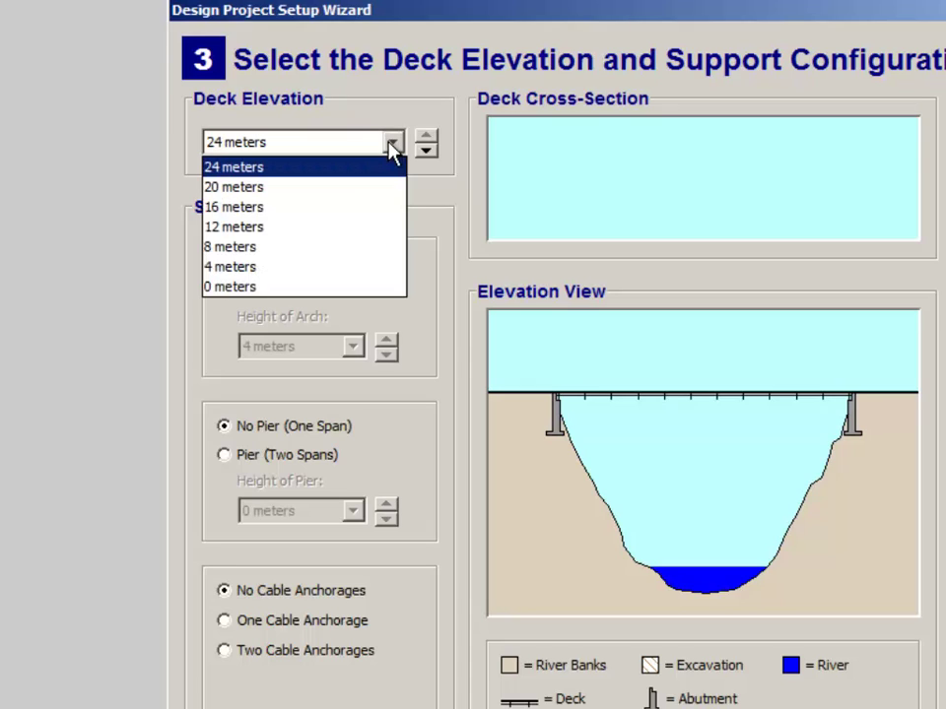
click(308, 267)
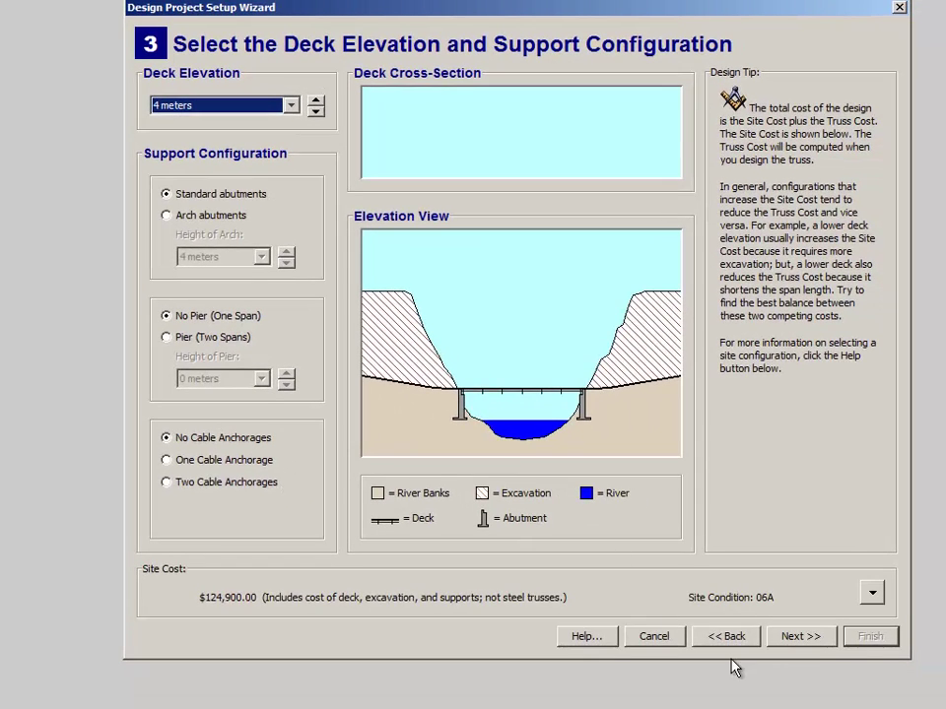
click(814, 638)
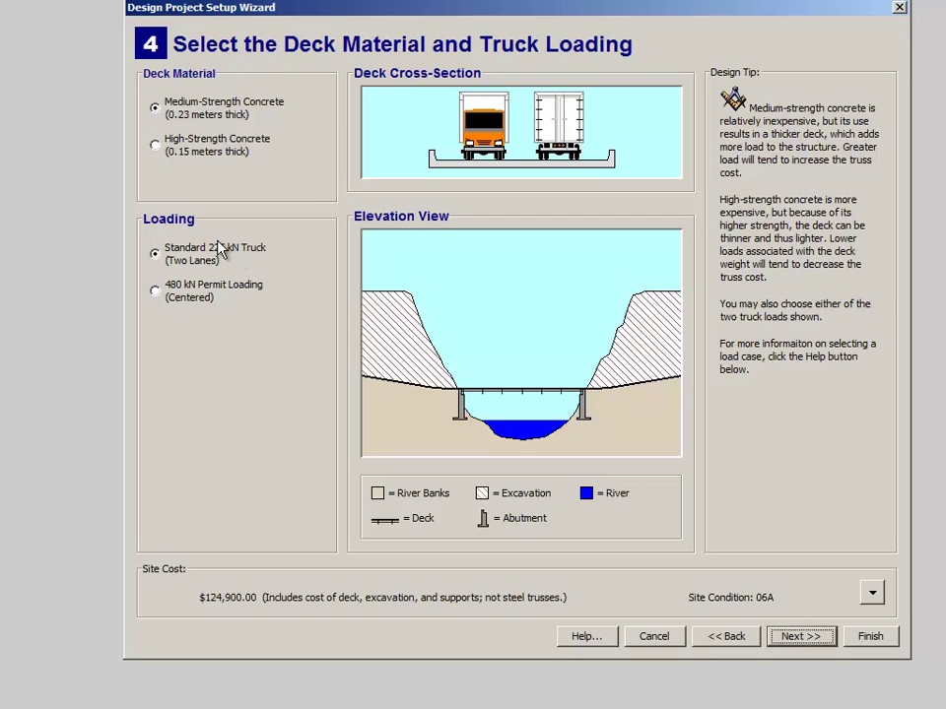
Accept medium-strength concrete with the standard two-lane truck loading and select the Through Truss - Pratt template
click(819, 638)
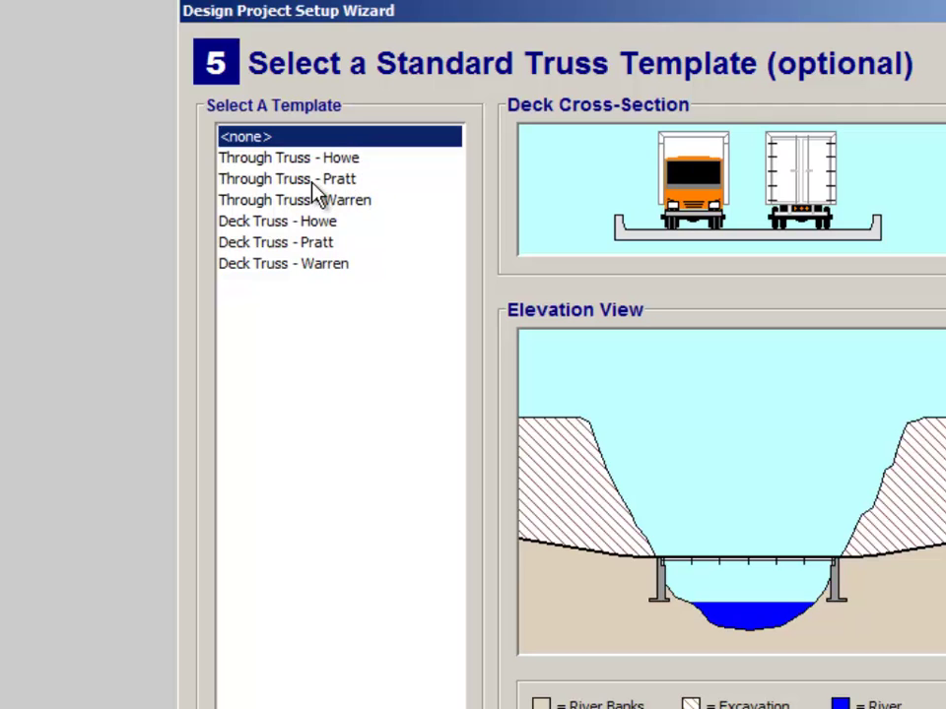
click(338, 187)
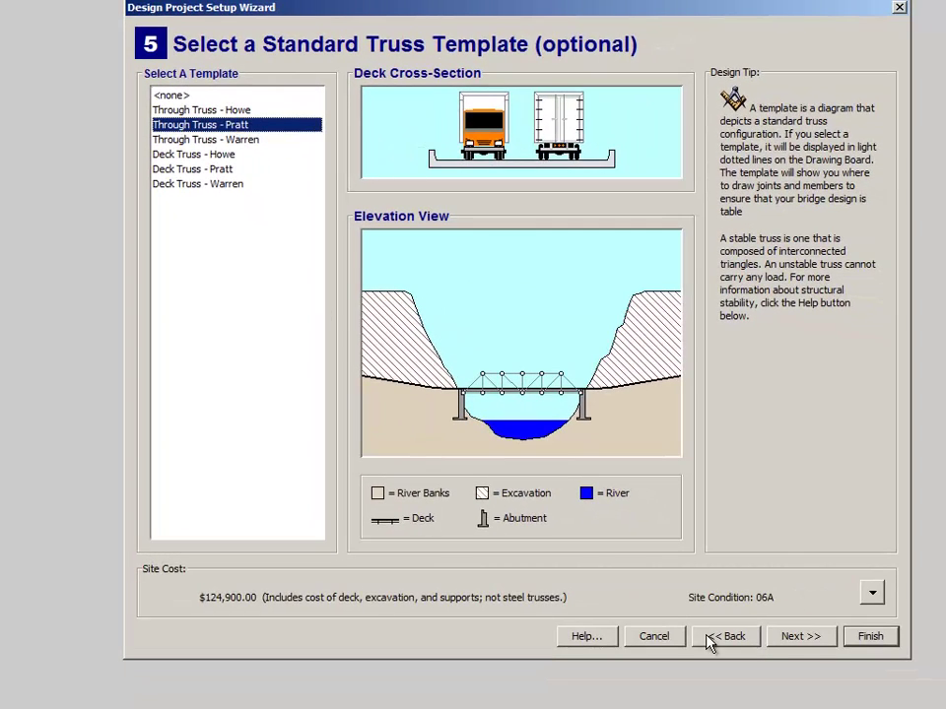
click(798, 636)
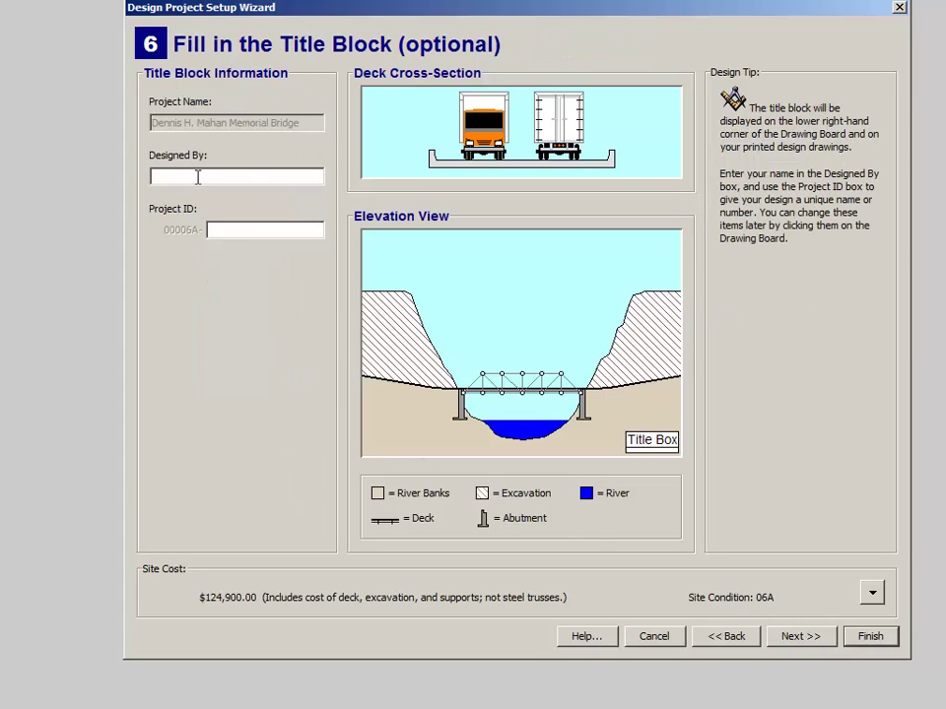
Enter the designer's name in the title block and finish the project setup to reach the drawing board
text(Chandler)
click(806, 637)
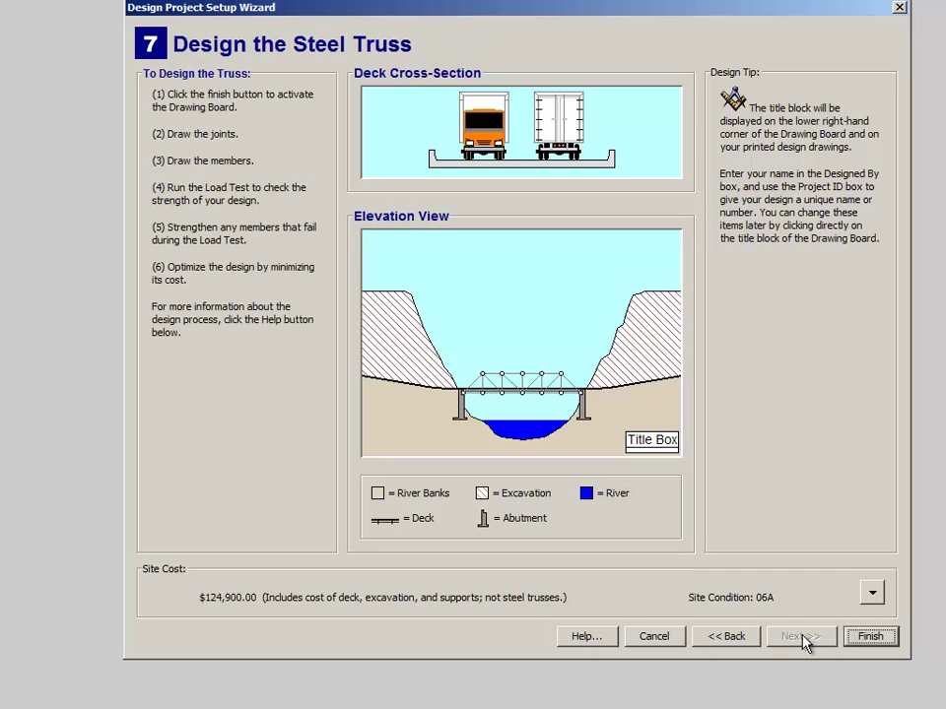
click(877, 637)
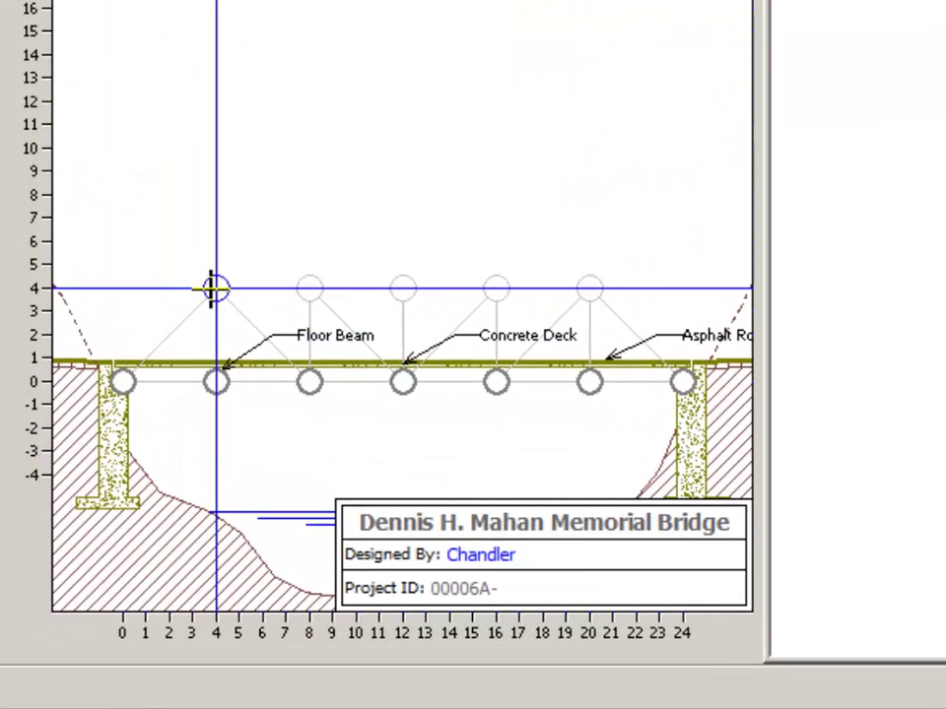
Place the five upper template joints at height 4, at horizontal positions 4, 8, 12, 16 and 20
click(216, 287)
click(310, 288)
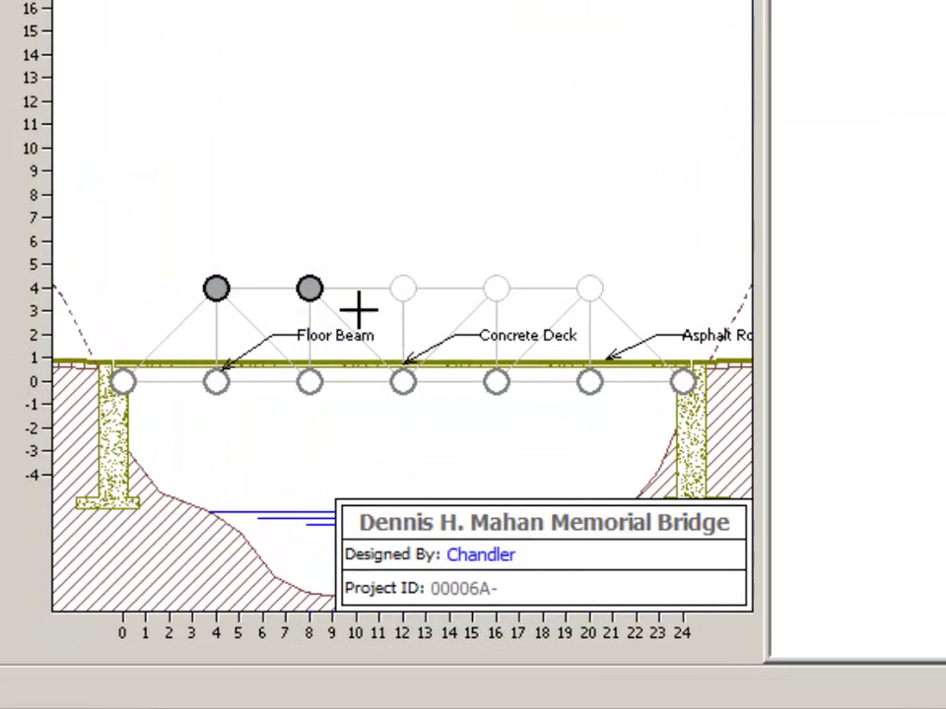
click(403, 288)
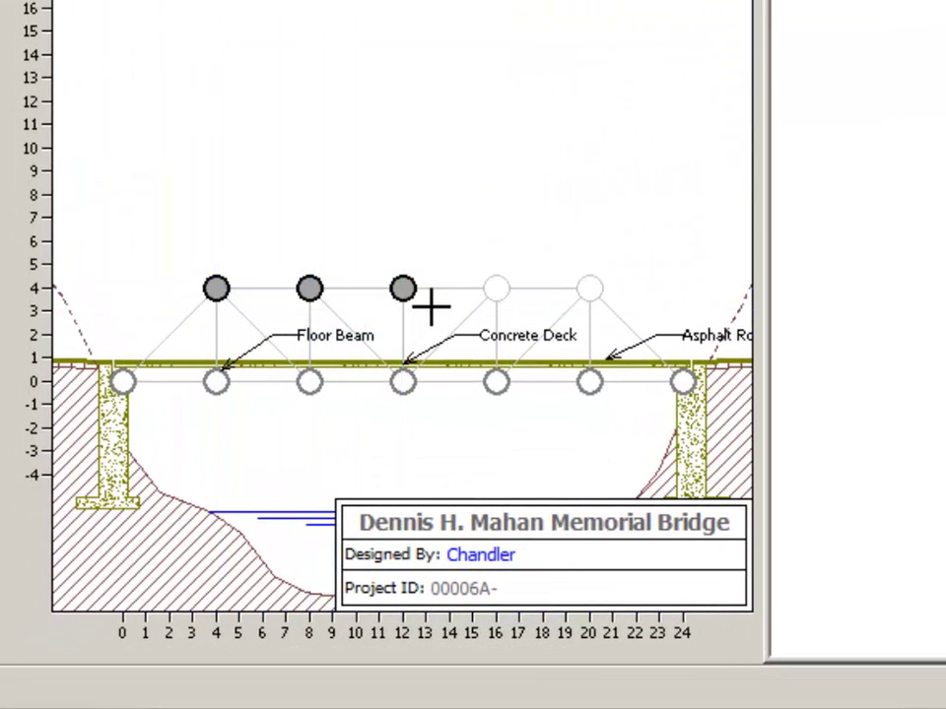
click(498, 286)
click(589, 288)
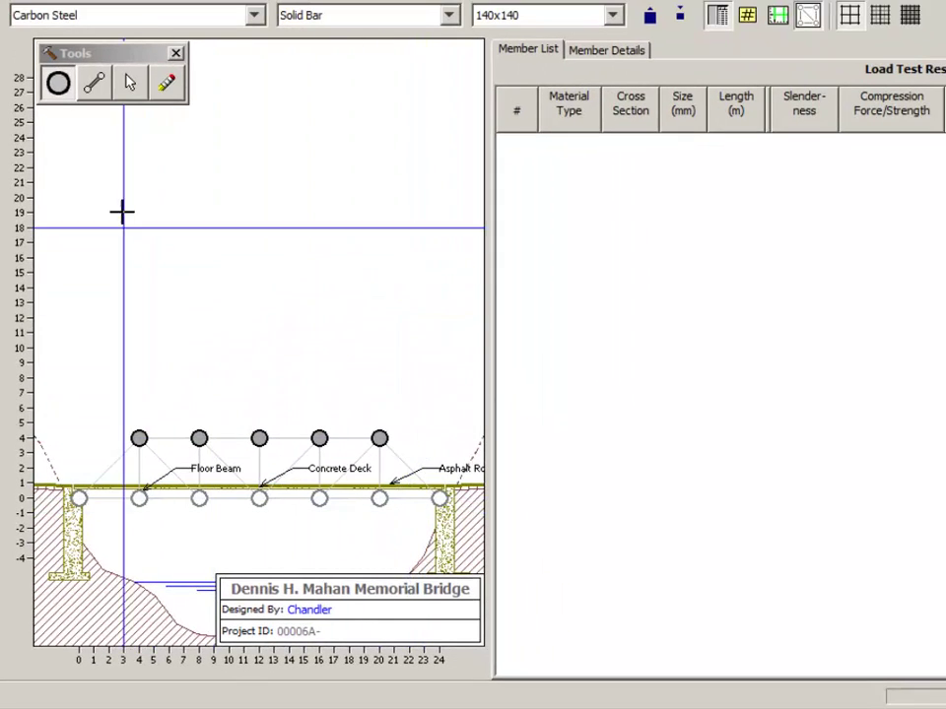
Draw the top chord, both end diagonals, the full bottom chord and the right half's verticals and diagonals along the template with the Member tool
click(95, 84)
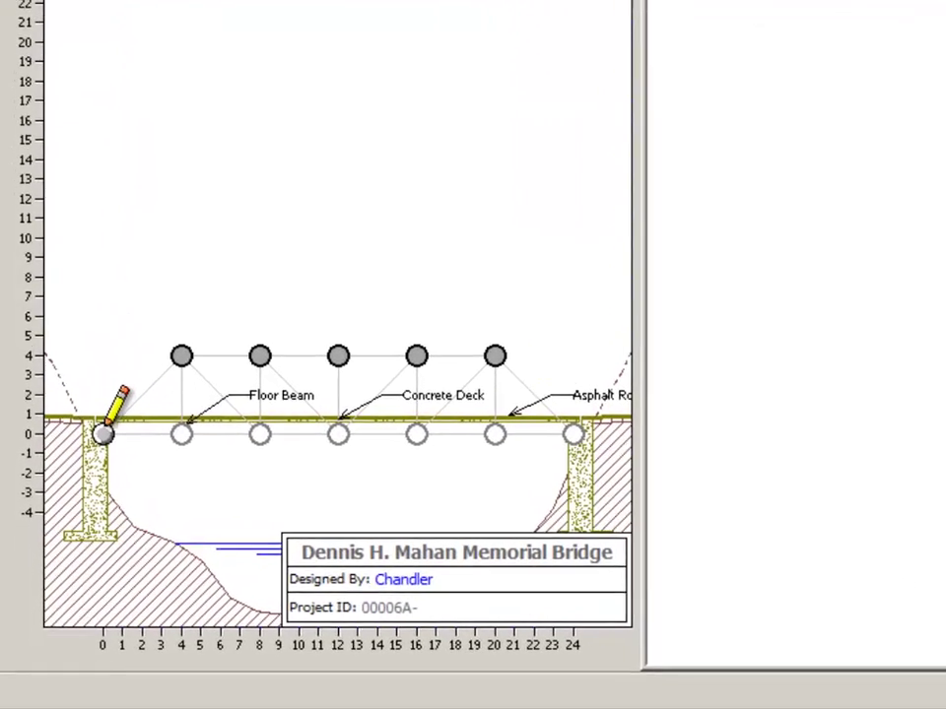
drag(103, 433, 537, 328)
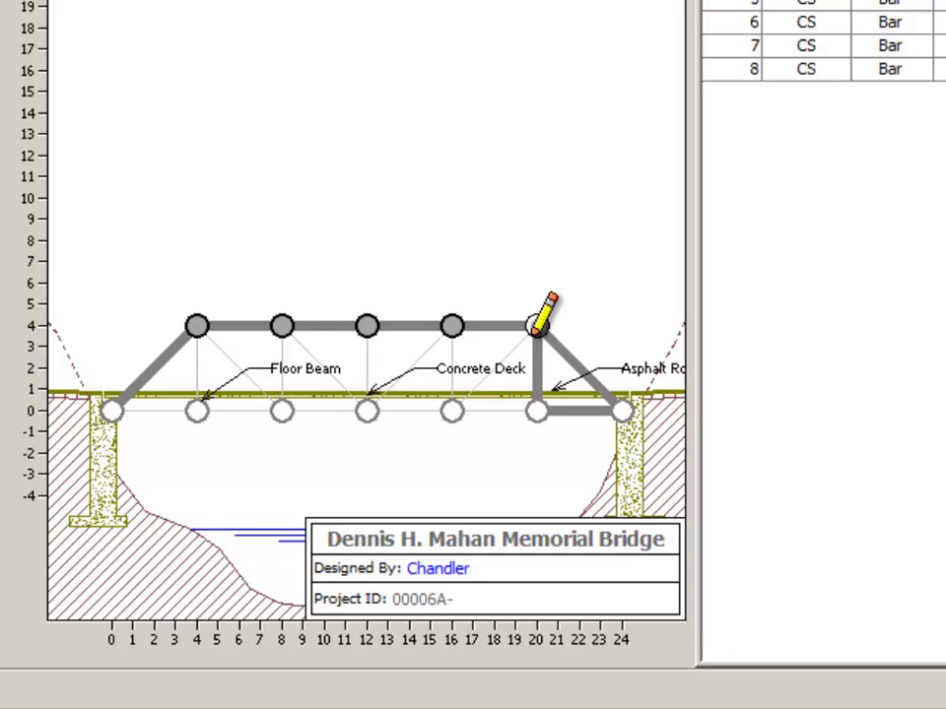
drag(540, 410, 453, 410)
drag(497, 372, 537, 326)
drag(451, 329, 451, 410)
drag(451, 327, 366, 409)
drag(449, 409, 111, 409)
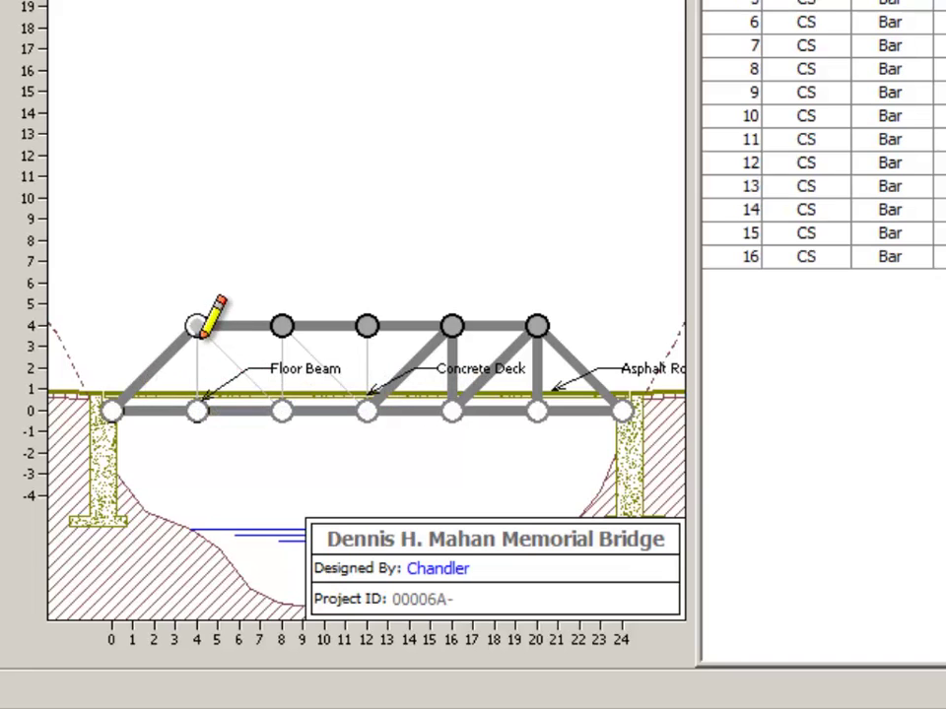
Draw the remaining verticals and diagonals in the truss's left half, plus the center vertical at position 12
mouse_move(196, 326)
mouse_down()
mouse_move(197, 409)
mouse_move(239, 375)
mouse_move(281, 410)
mouse_up()
drag(281, 331, 282, 410)
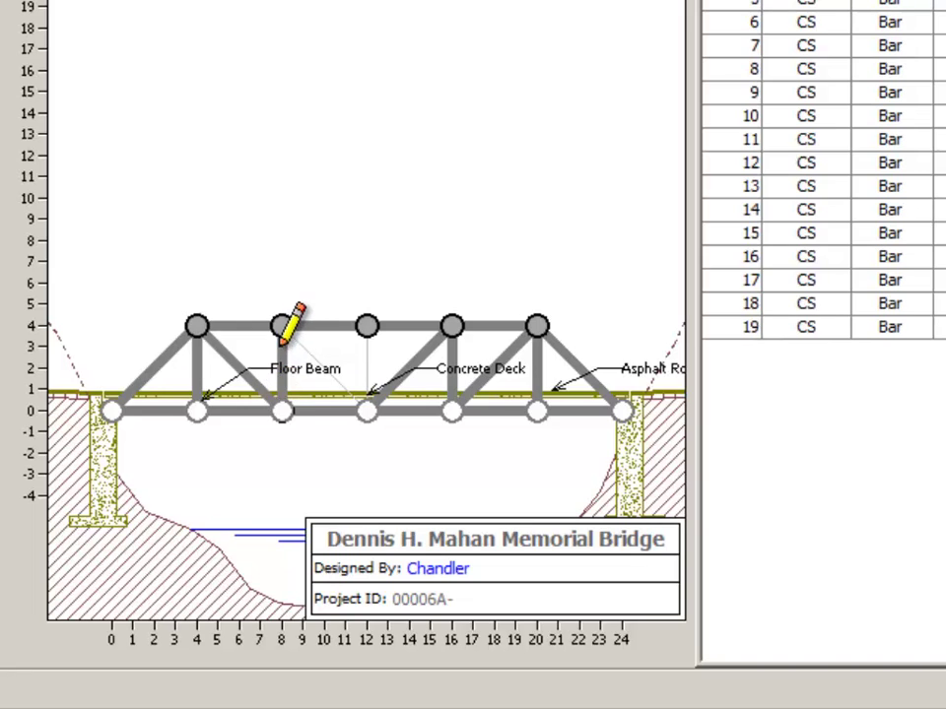
drag(285, 329, 366, 410)
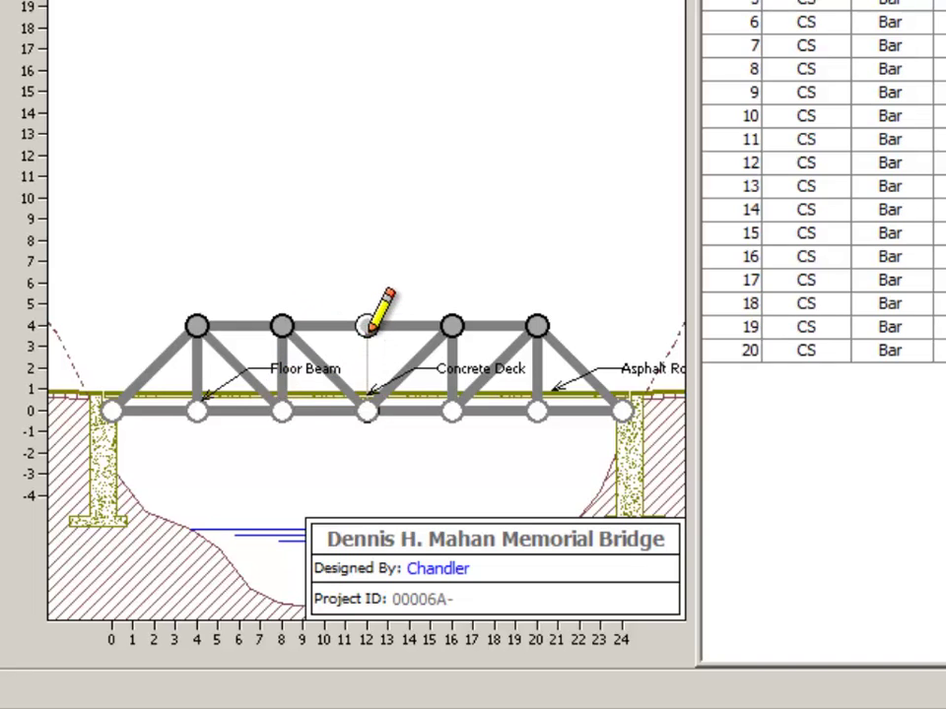
drag(371, 327, 367, 410)
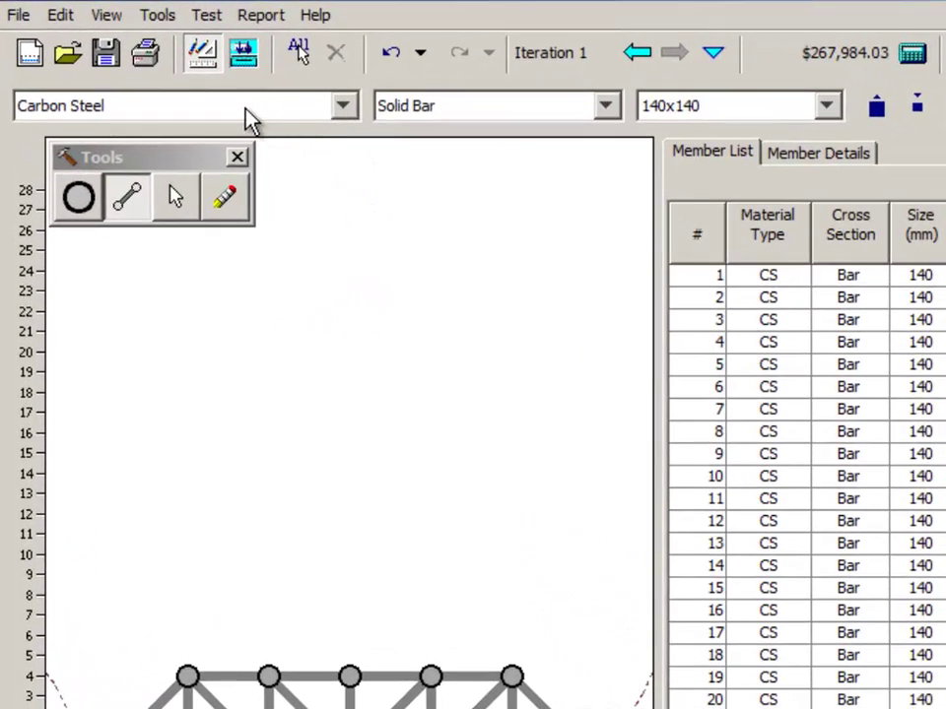
click(342, 106)
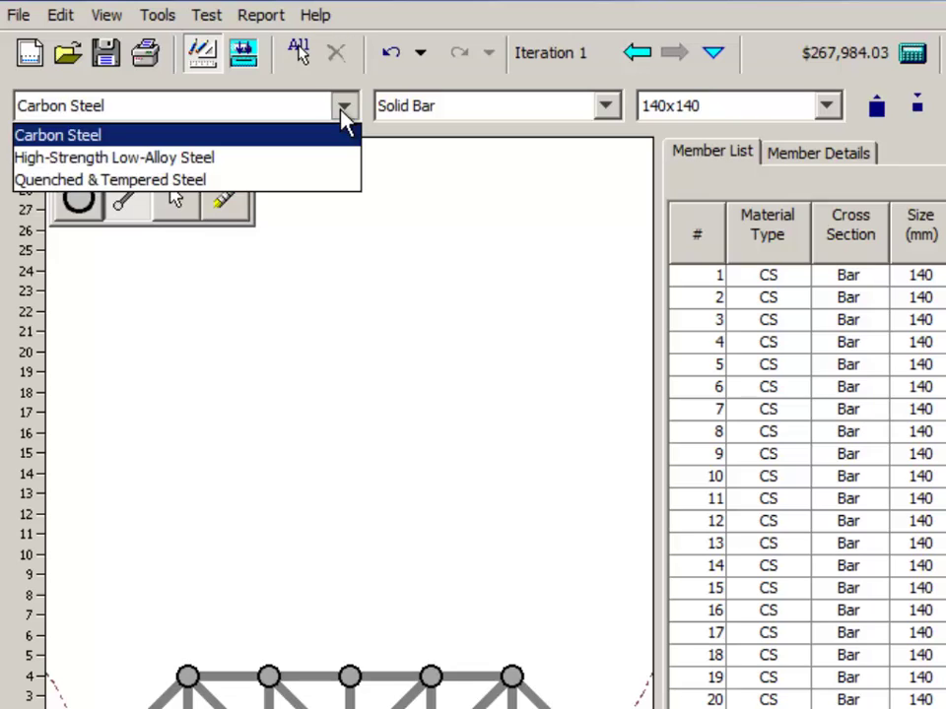
click(341, 106)
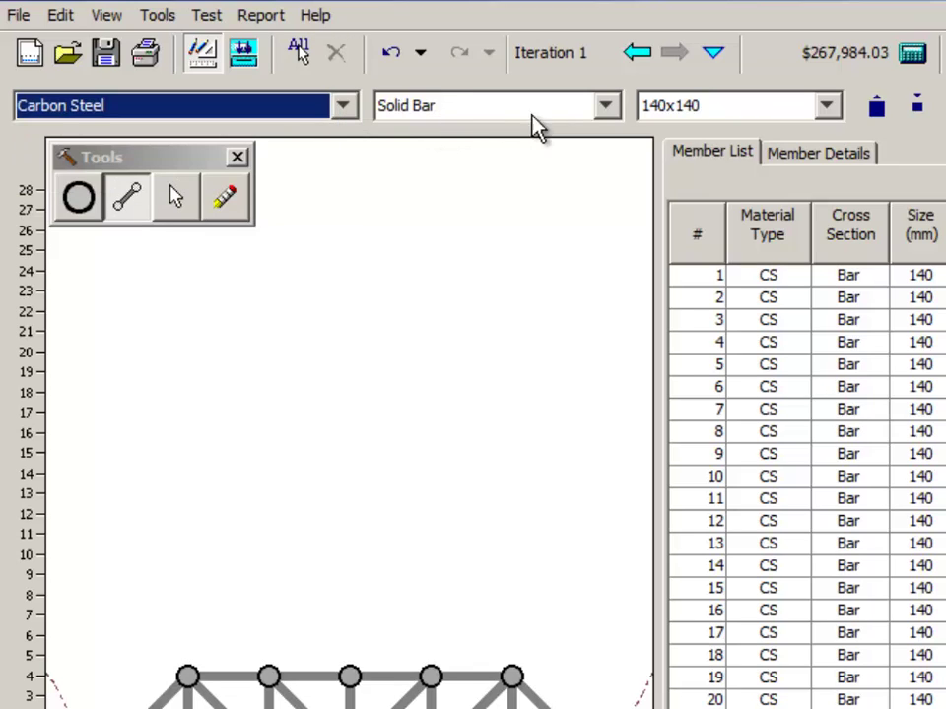
click(605, 106)
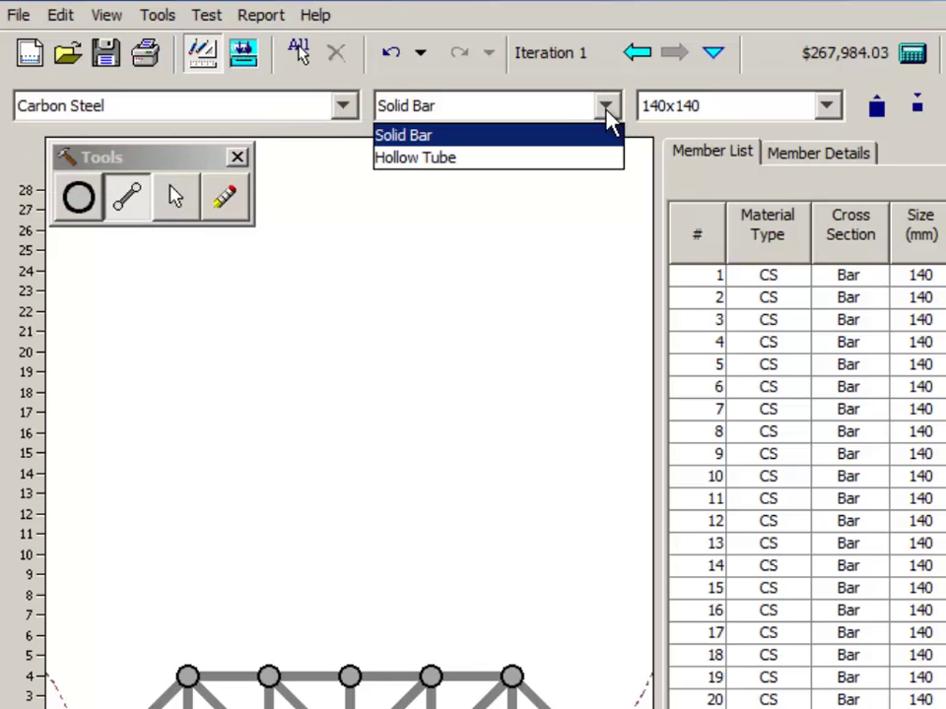
click(606, 108)
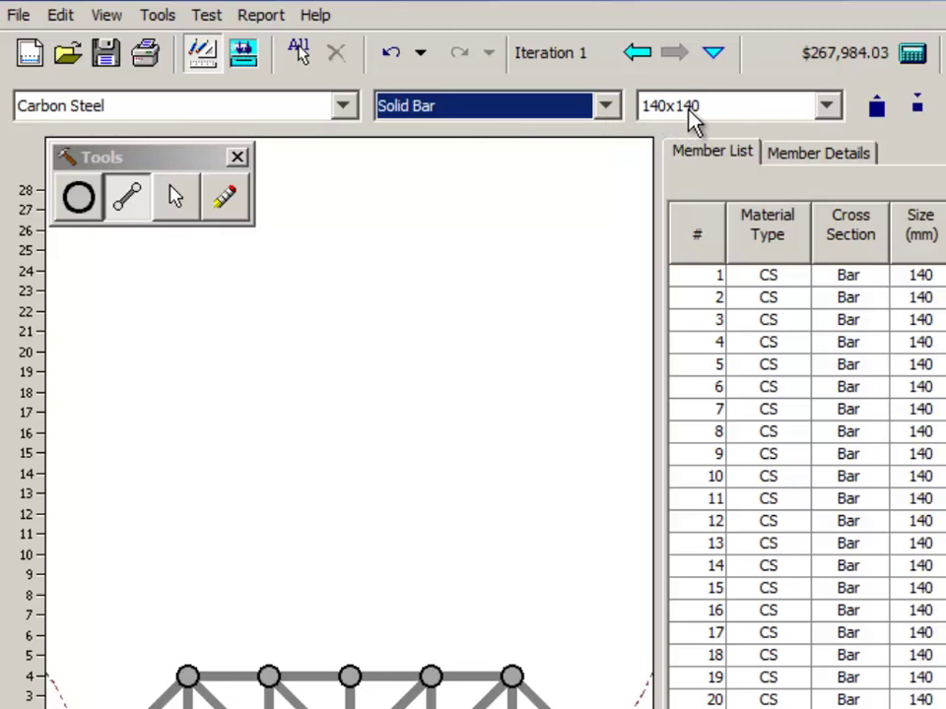
click(828, 108)
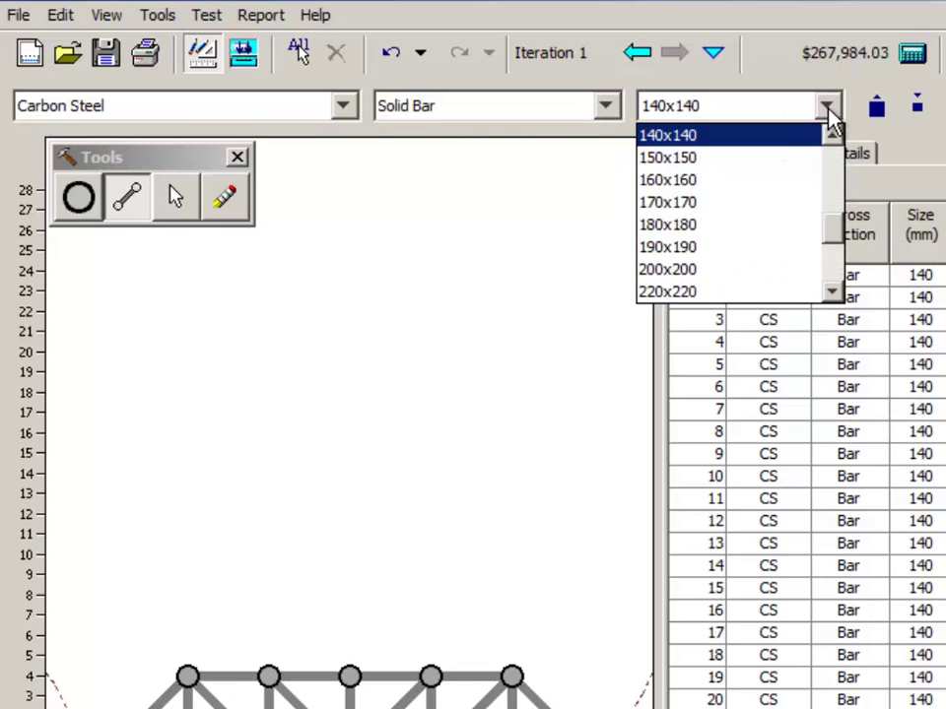
click(828, 112)
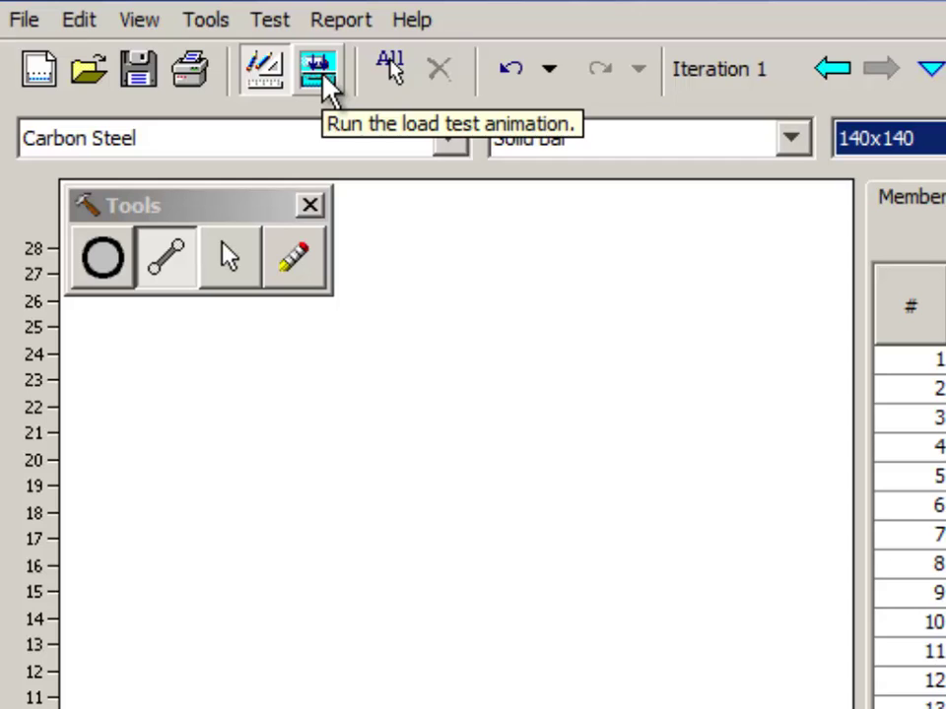
Run the load test on the all-140x140 truss, pause it with the truck on the bridge, and return to the drawing board
click(323, 79)
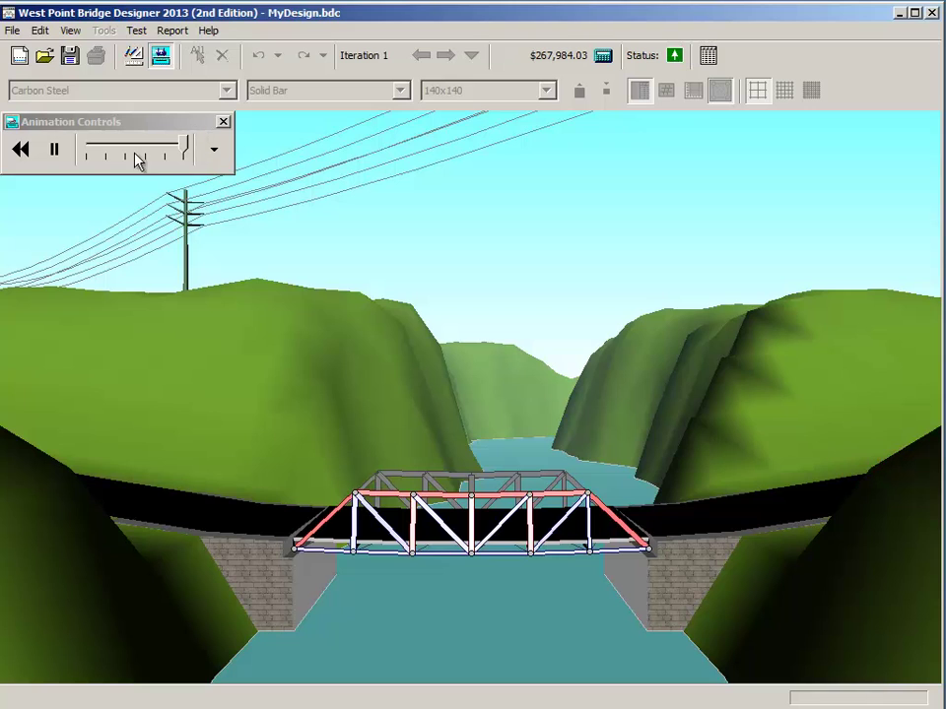
click(55, 150)
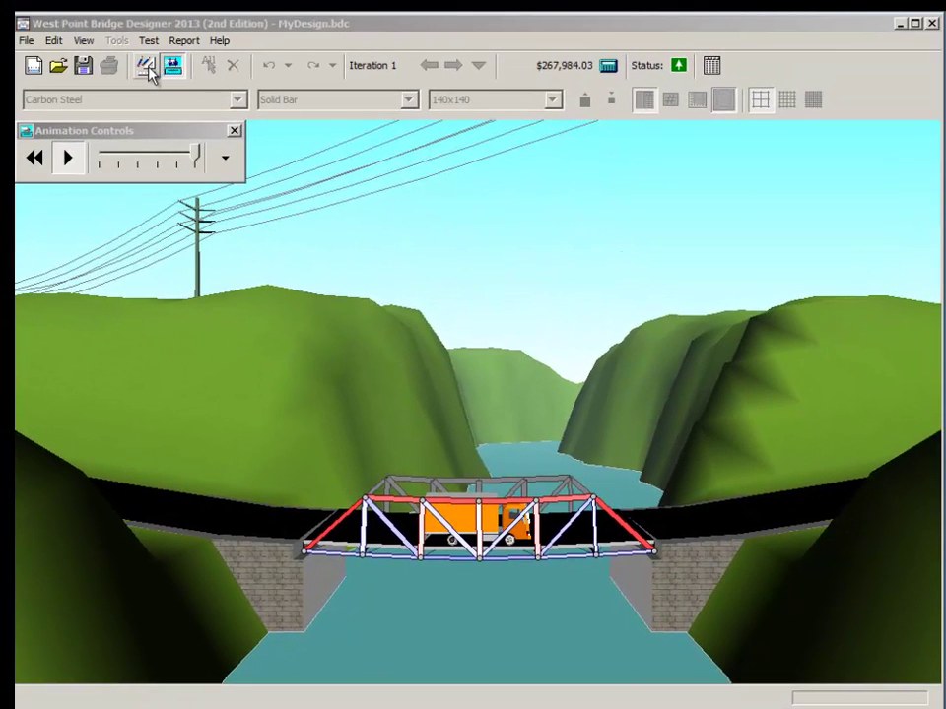
click(145, 67)
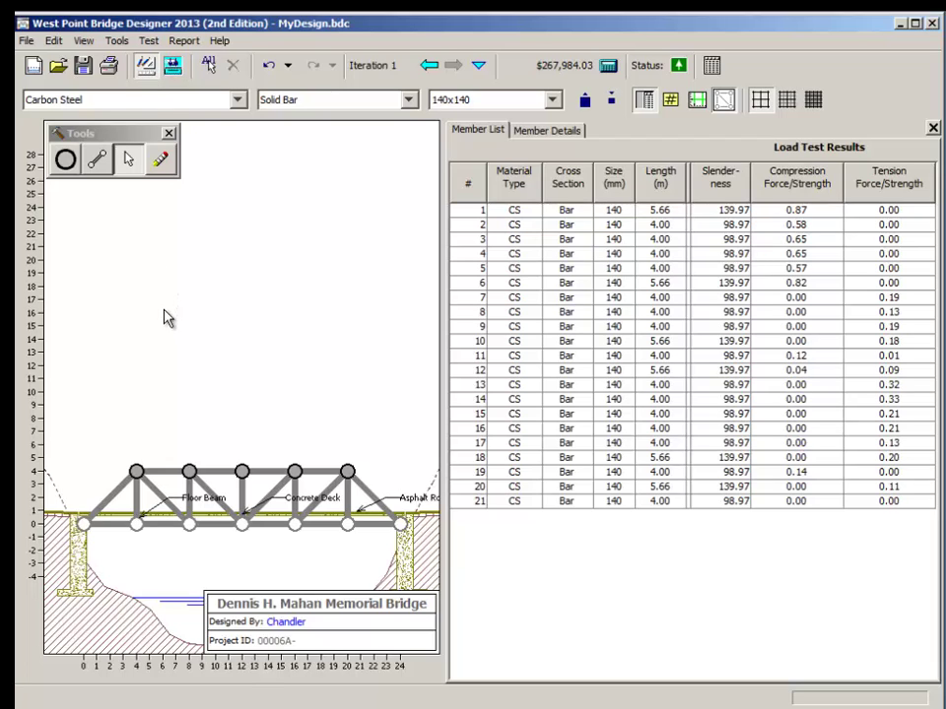
Select all five vertical members of the truss together and set their size to 100x100 mm
click(138, 505)
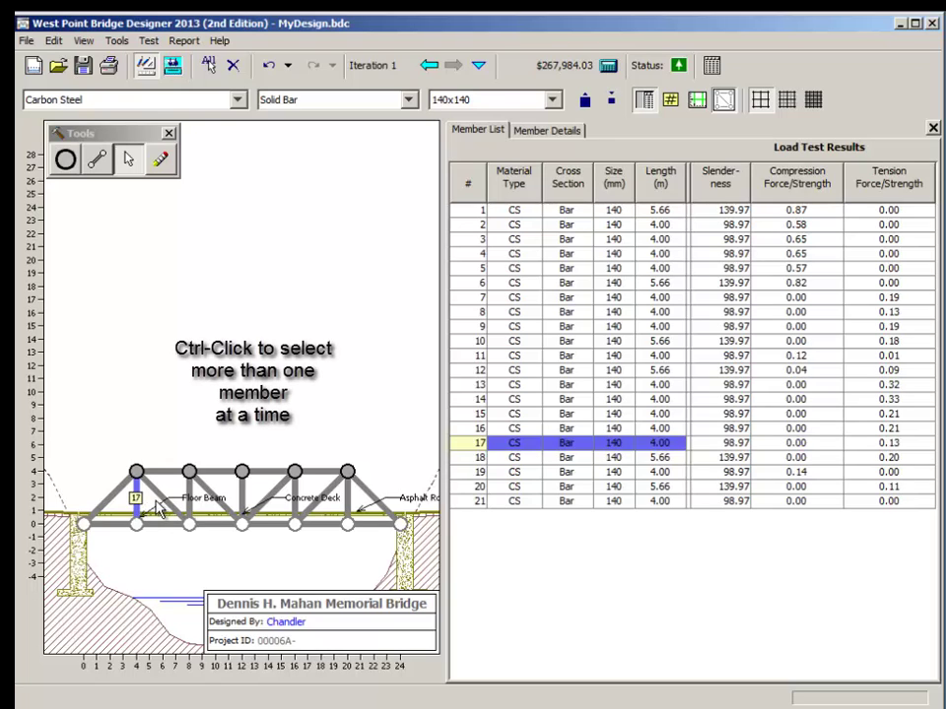
ctrl+click(189, 500)
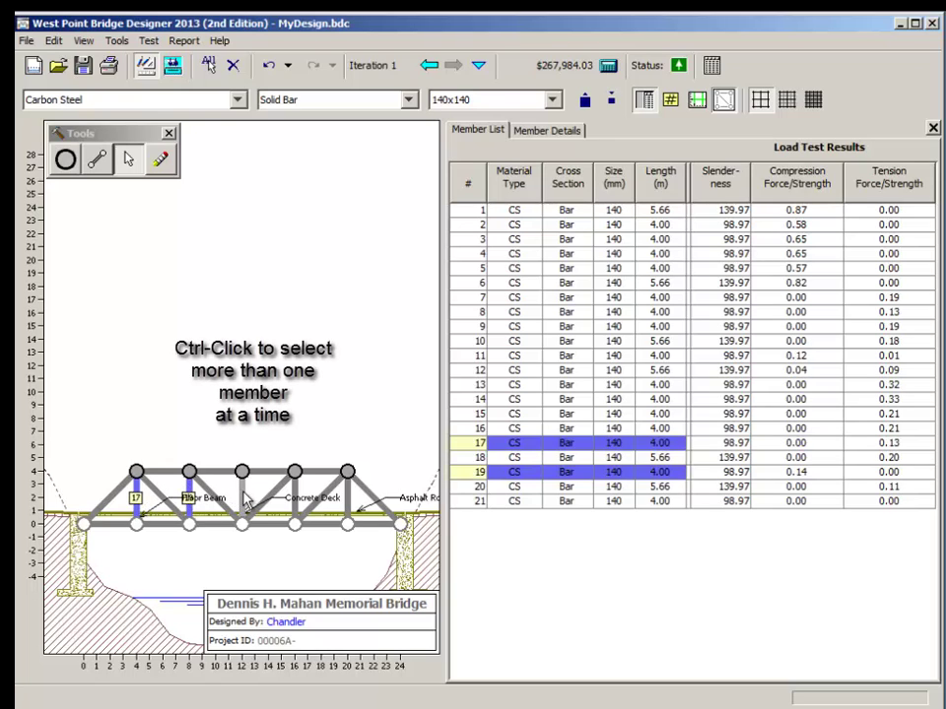
ctrl+click(242, 503)
ctrl+click(294, 503)
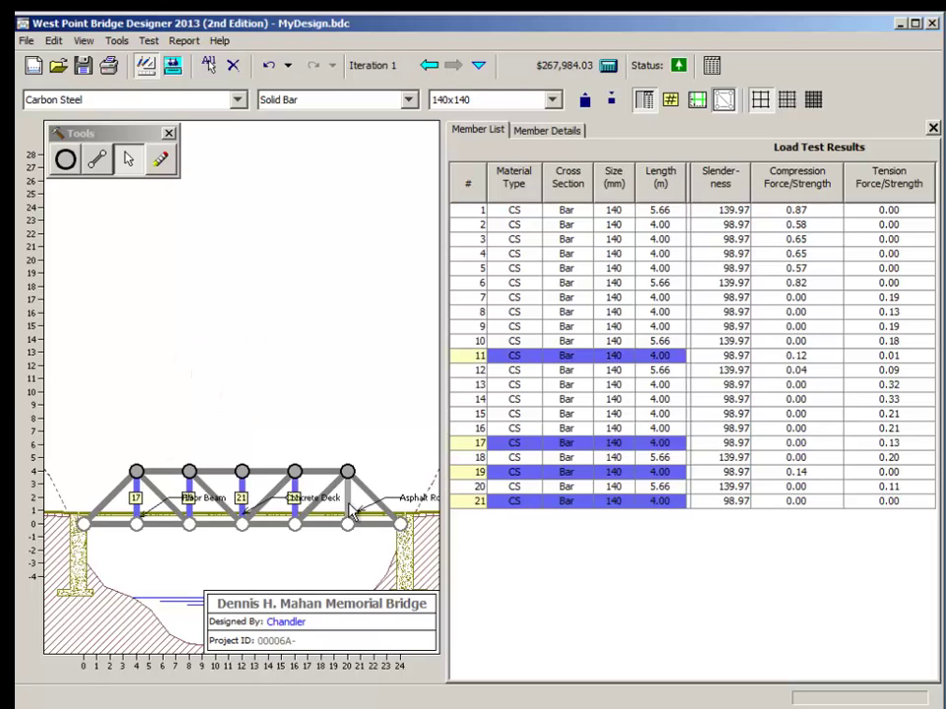
ctrl+click(347, 504)
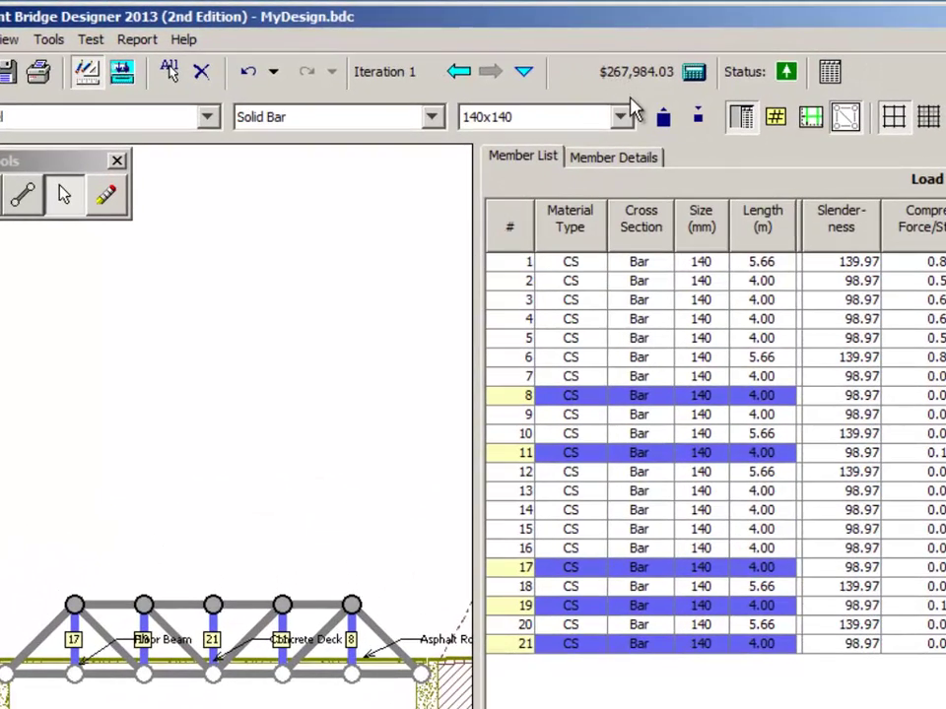
click(621, 117)
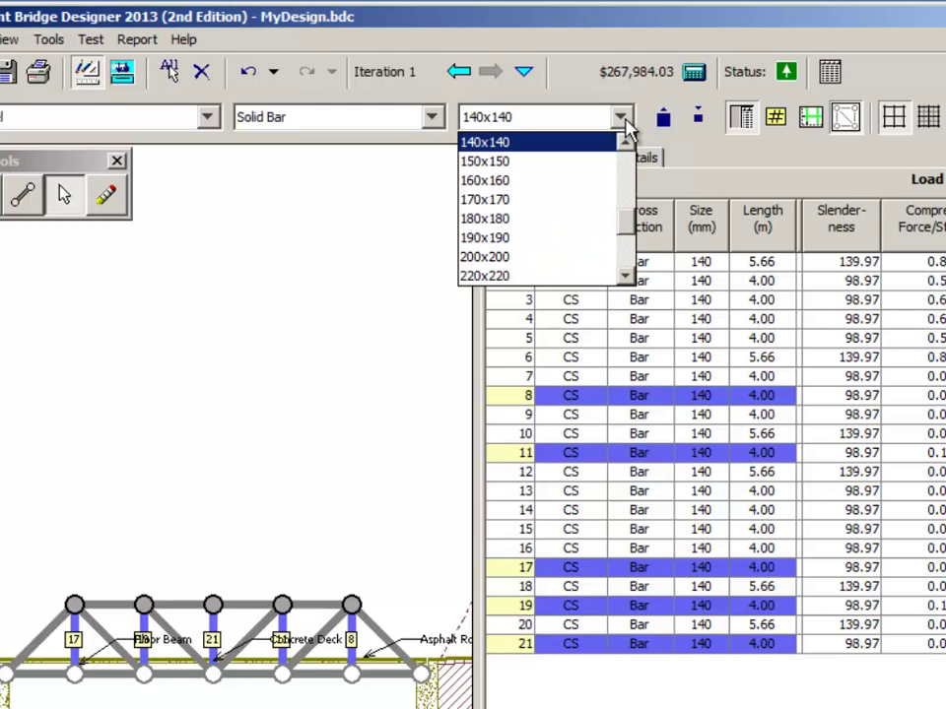
click(623, 142)
click(623, 143)
click(624, 143)
click(624, 143)
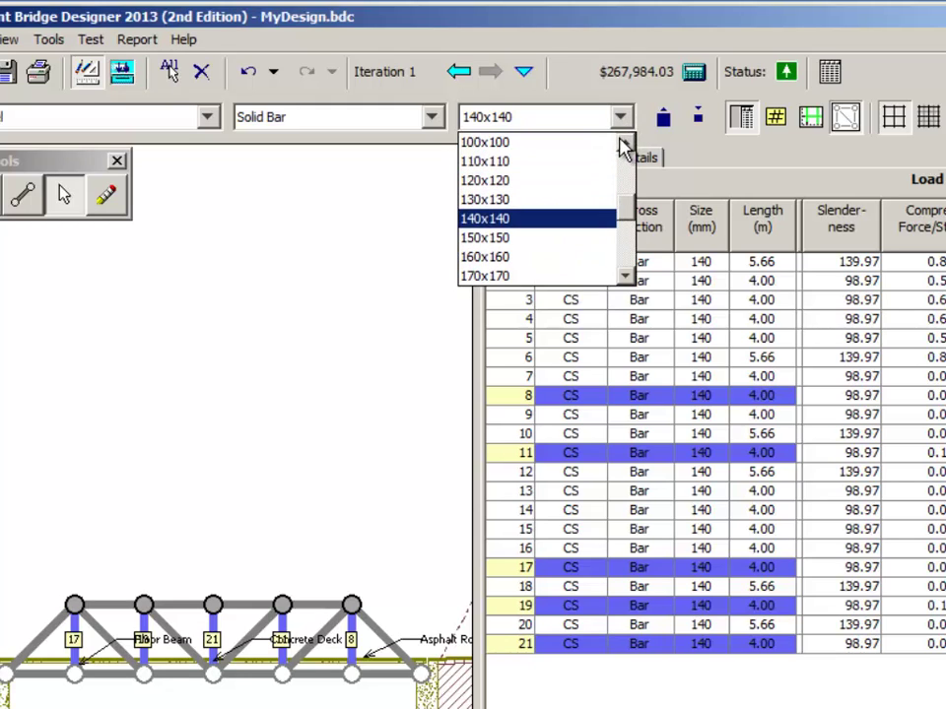
click(548, 145)
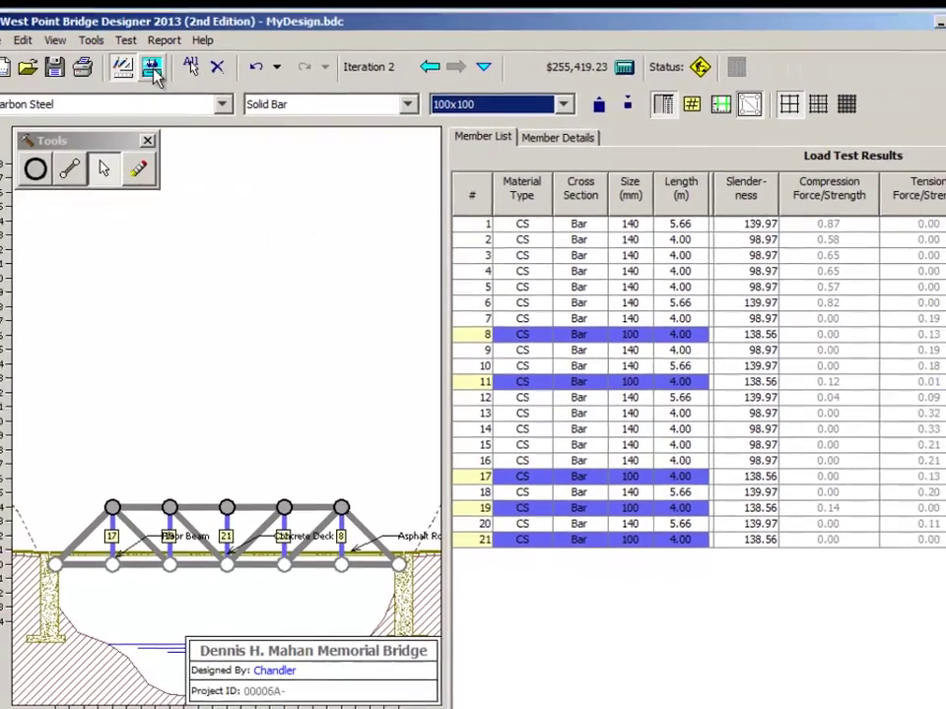
Load-test the design with the 100x100 verticals, pausing the truck on the span, and go back to the drawing board
click(154, 71)
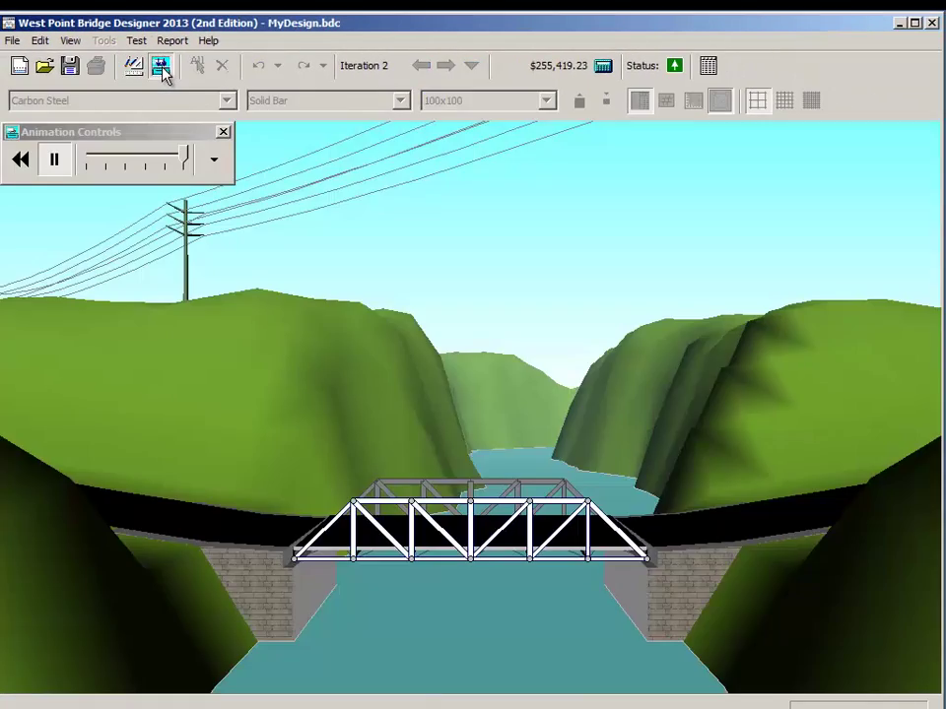
click(54, 160)
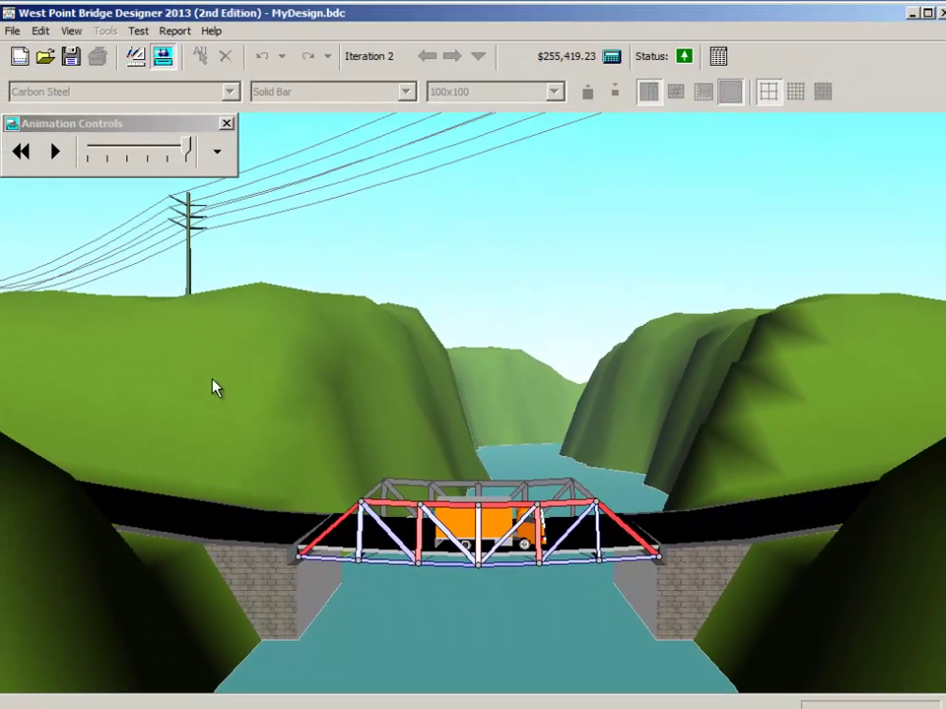
click(139, 59)
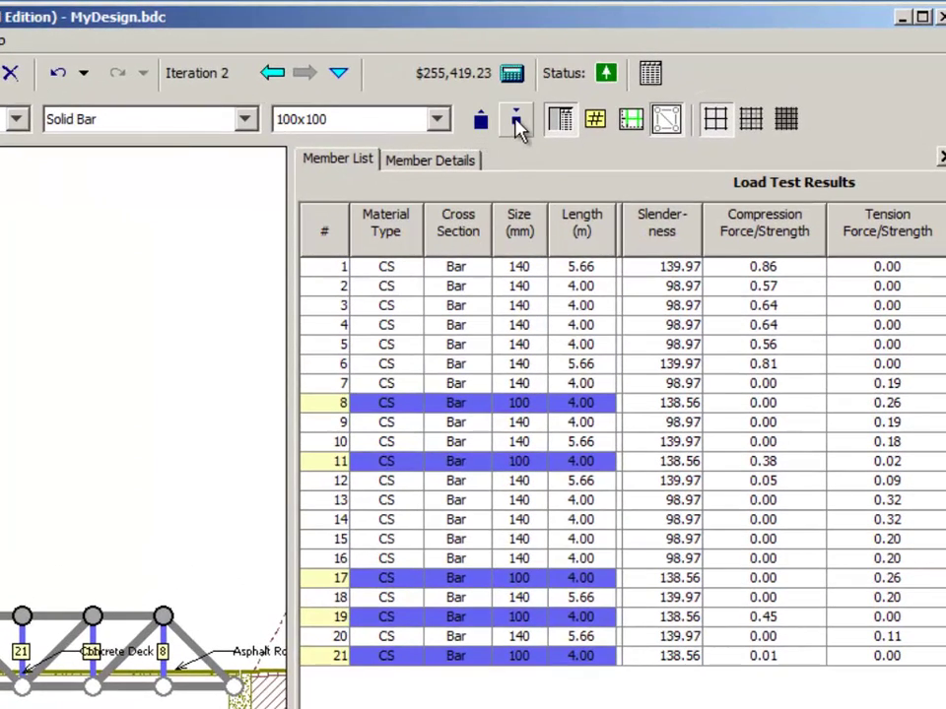
Reduce the five selected verticals to 75x75 mm, then check them with a load test and return to the drawing board
click(516, 120)
click(516, 120)
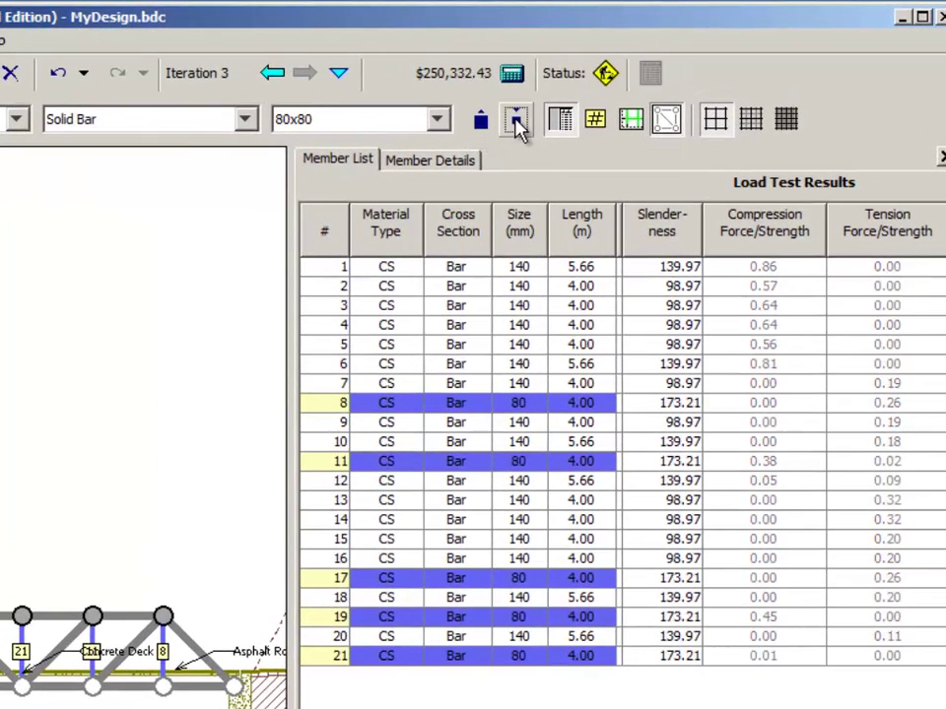
click(516, 120)
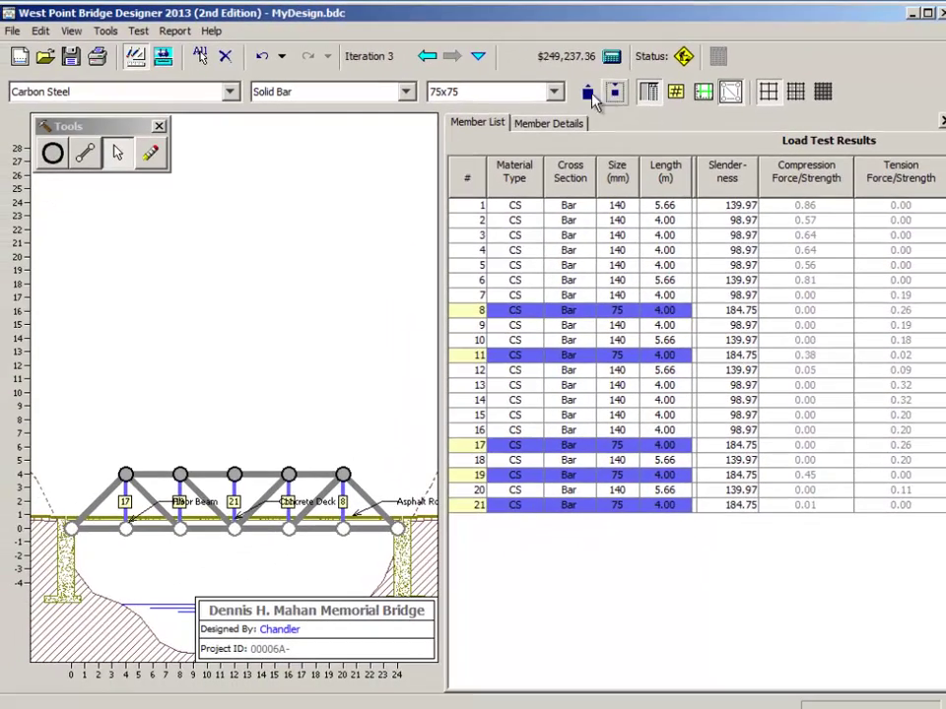
click(164, 59)
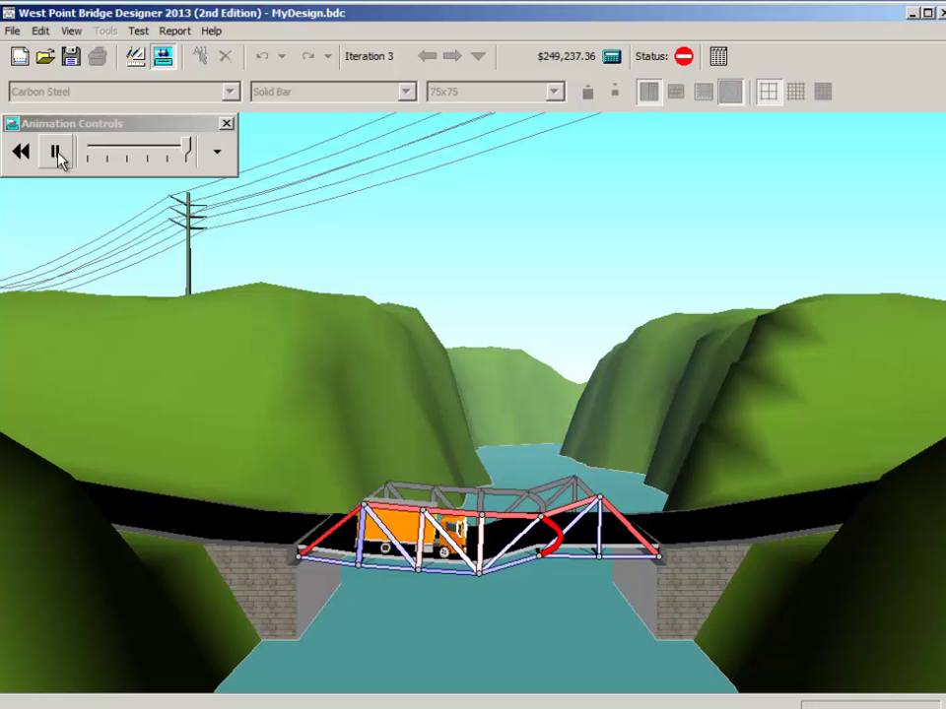
click(136, 57)
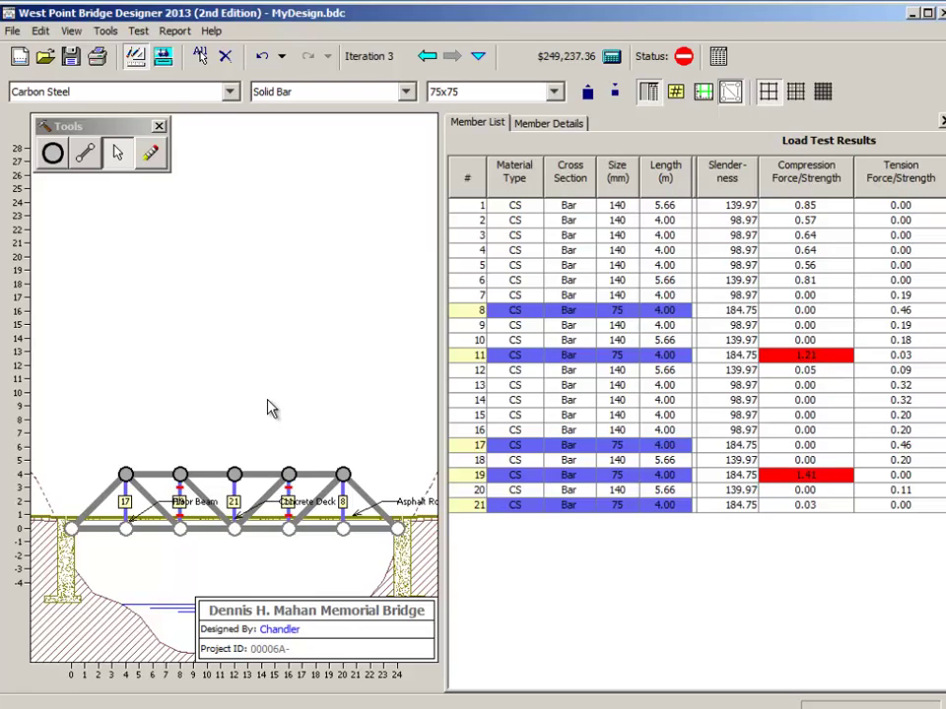
Select only the two verticals at positions 8 and 16 and increase their size to 90x90 mm
click(262, 425)
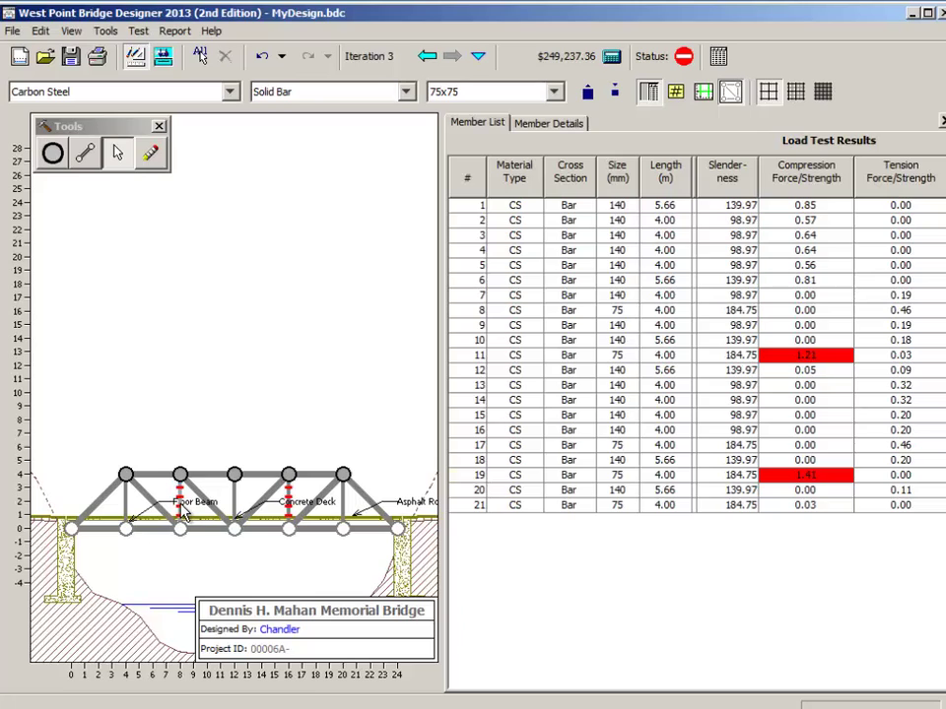
click(289, 510)
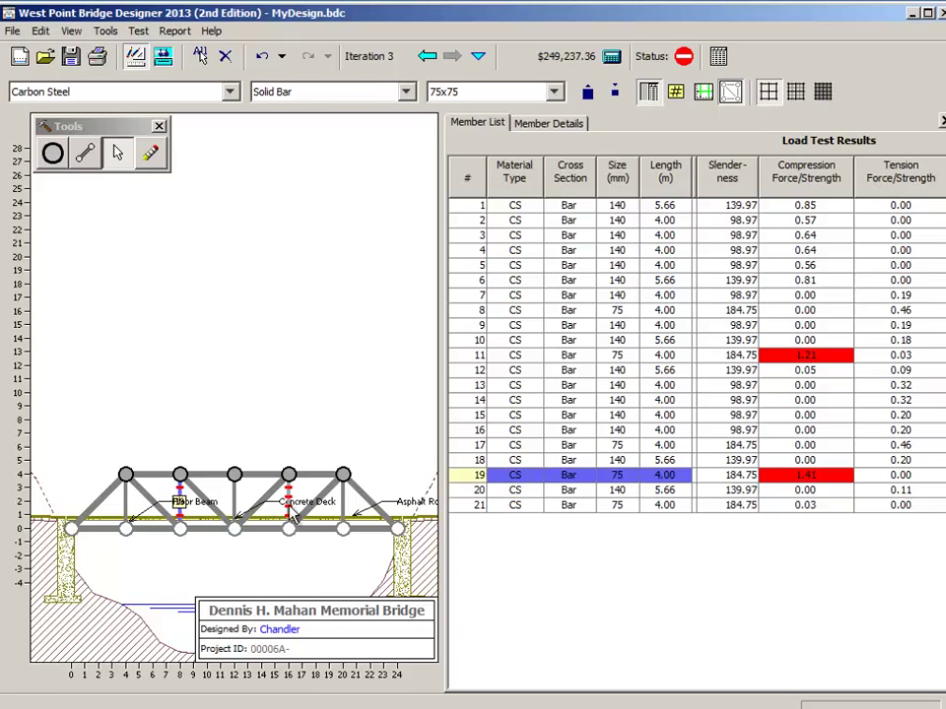
ctrl+click(180, 505)
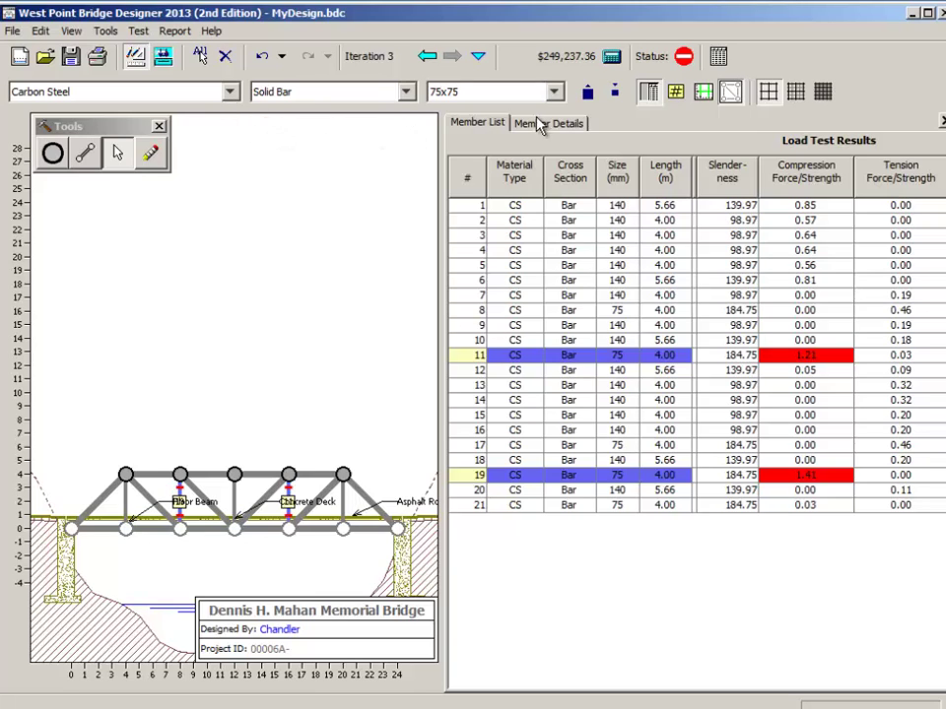
click(587, 94)
click(587, 94)
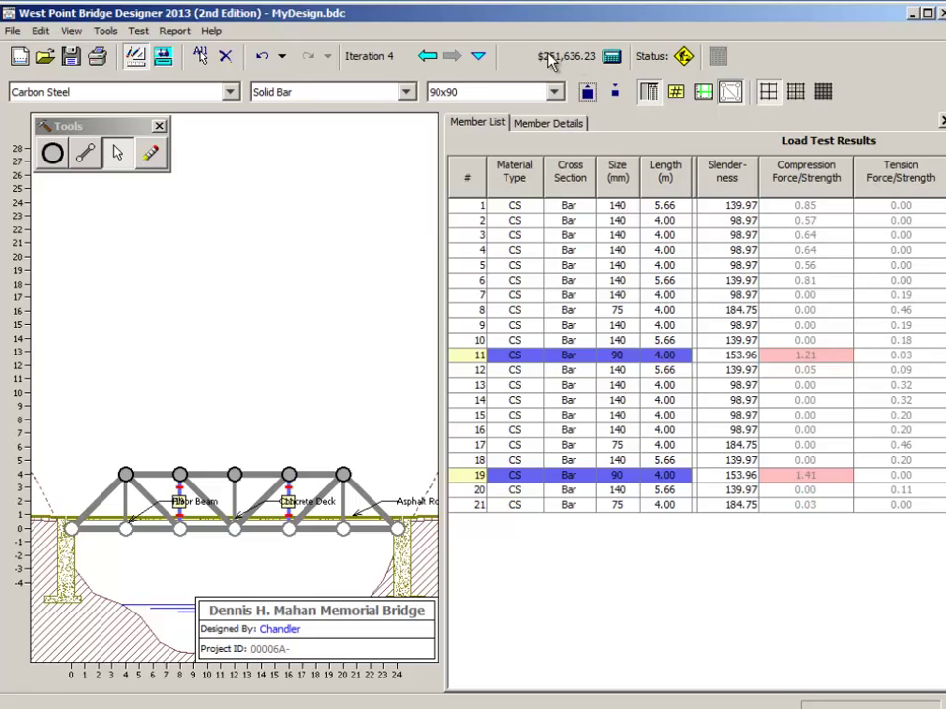
Load-test the bridge with the 90x90 verticals, pause the truck on the span, and reopen the drawing board
click(163, 56)
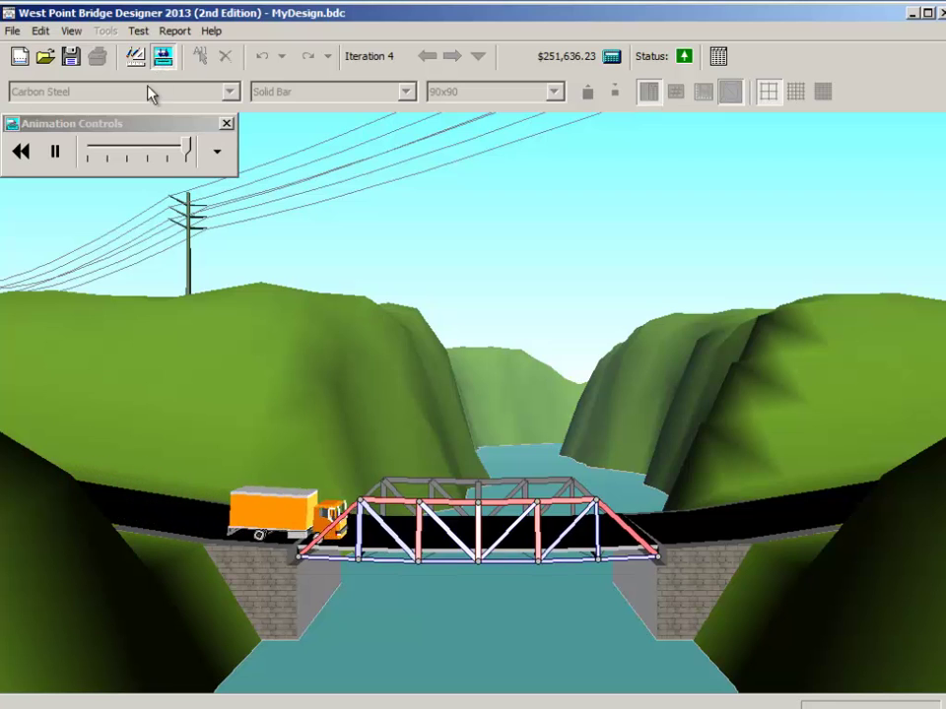
click(56, 153)
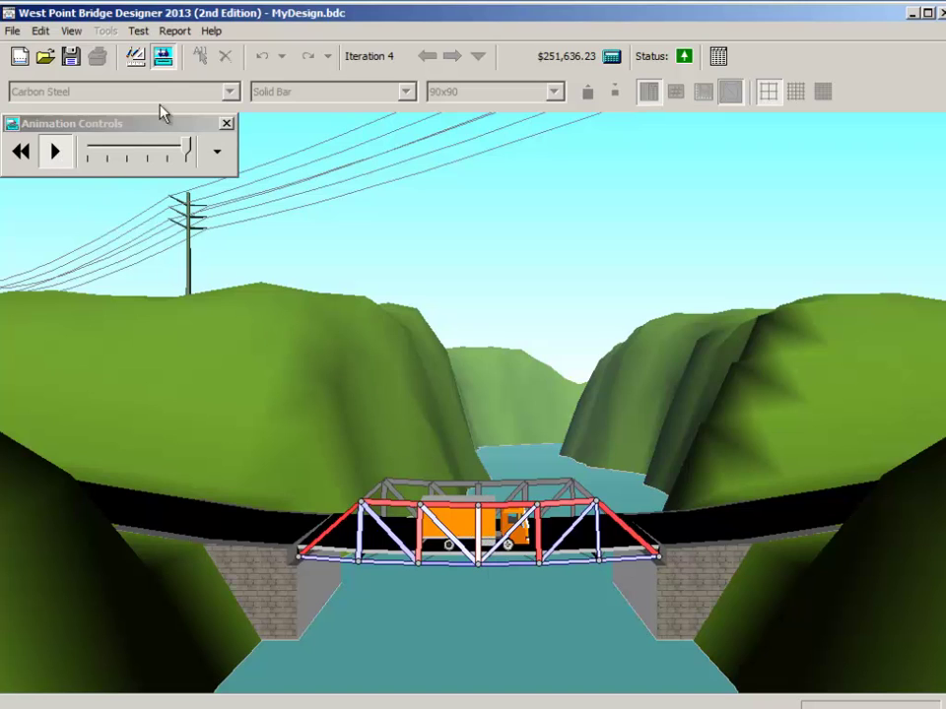
click(136, 56)
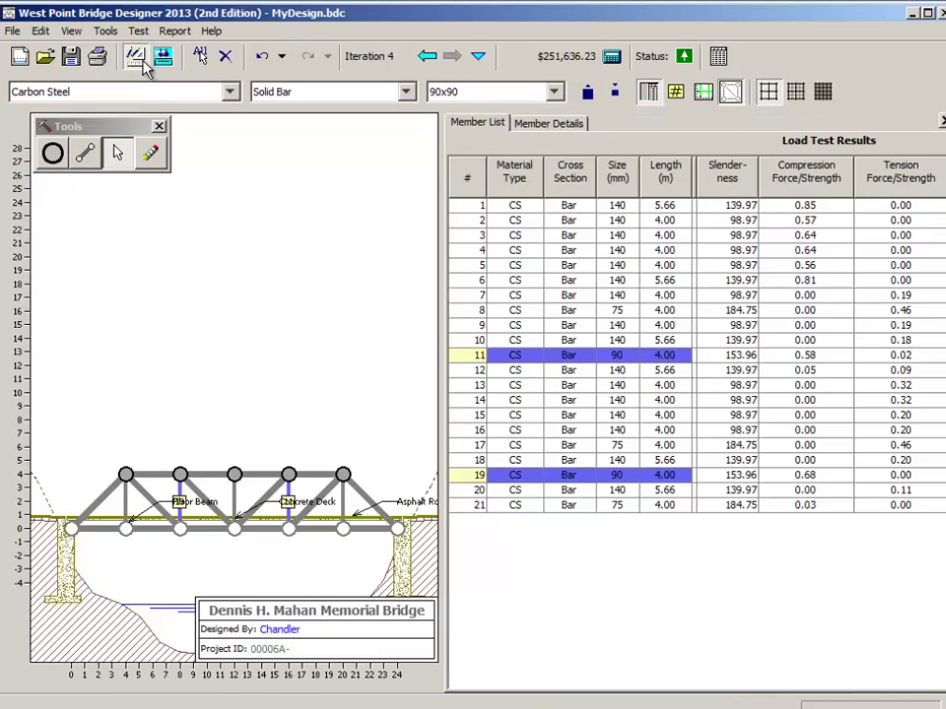
Reduce the center vertical member at position 12 to 65x65 mm
click(236, 508)
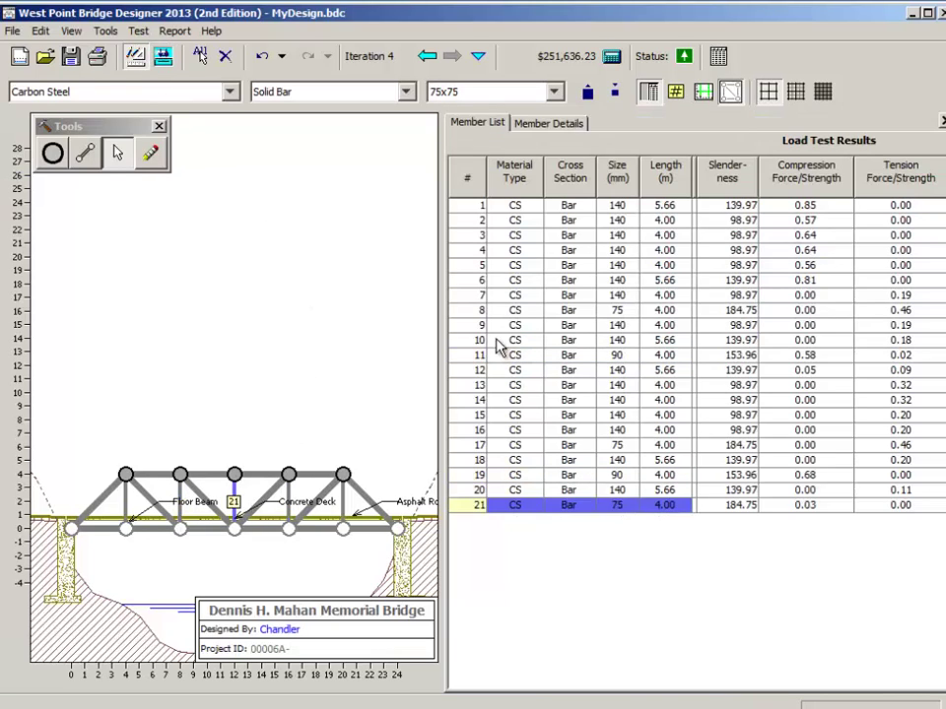
click(615, 93)
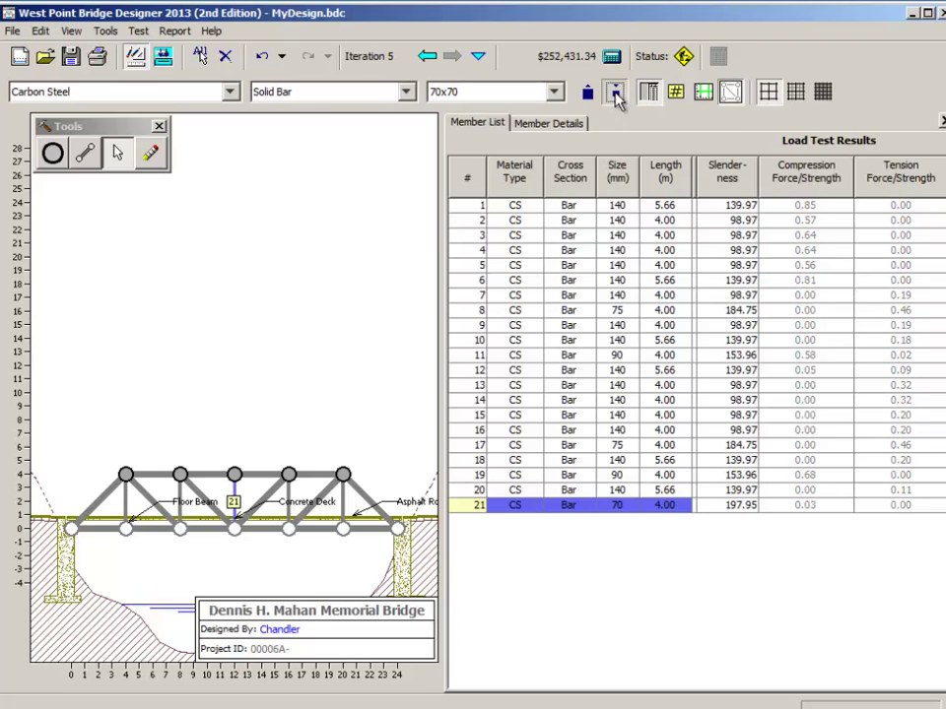
click(616, 94)
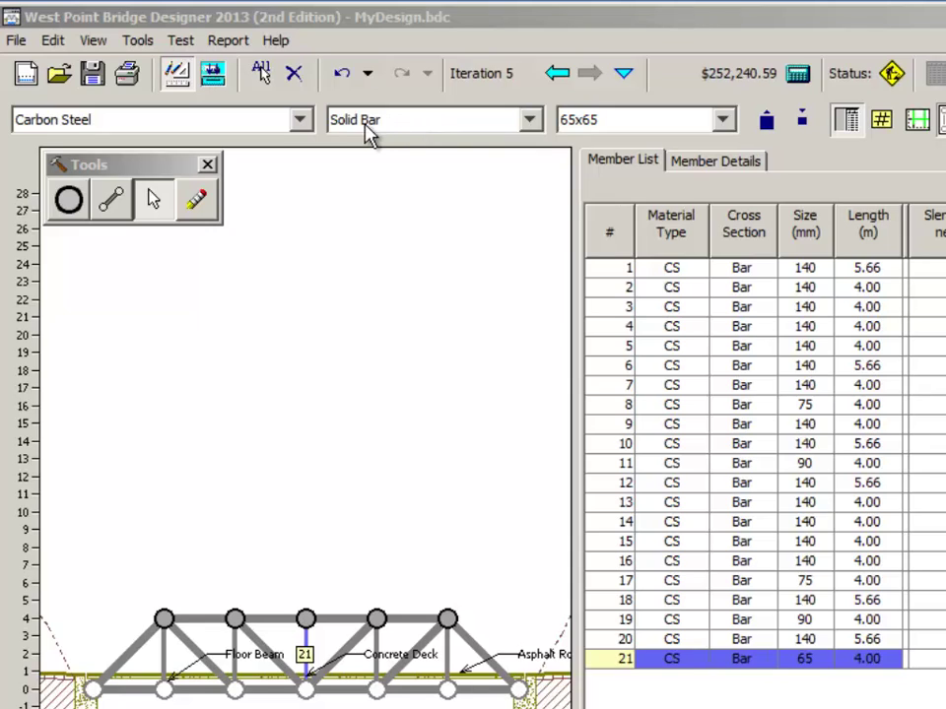
click(537, 126)
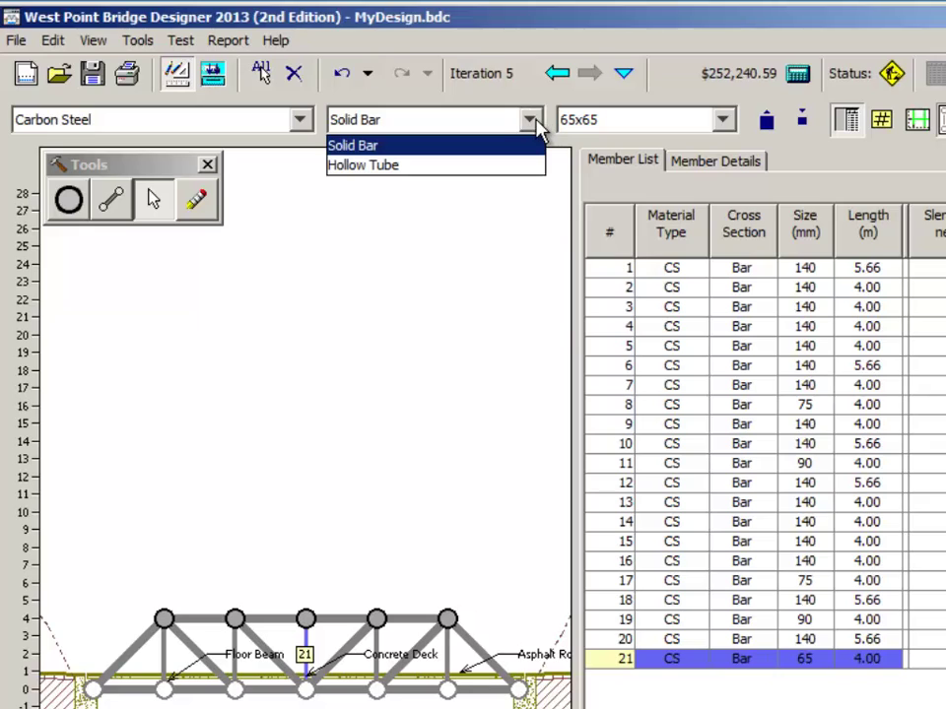
click(536, 126)
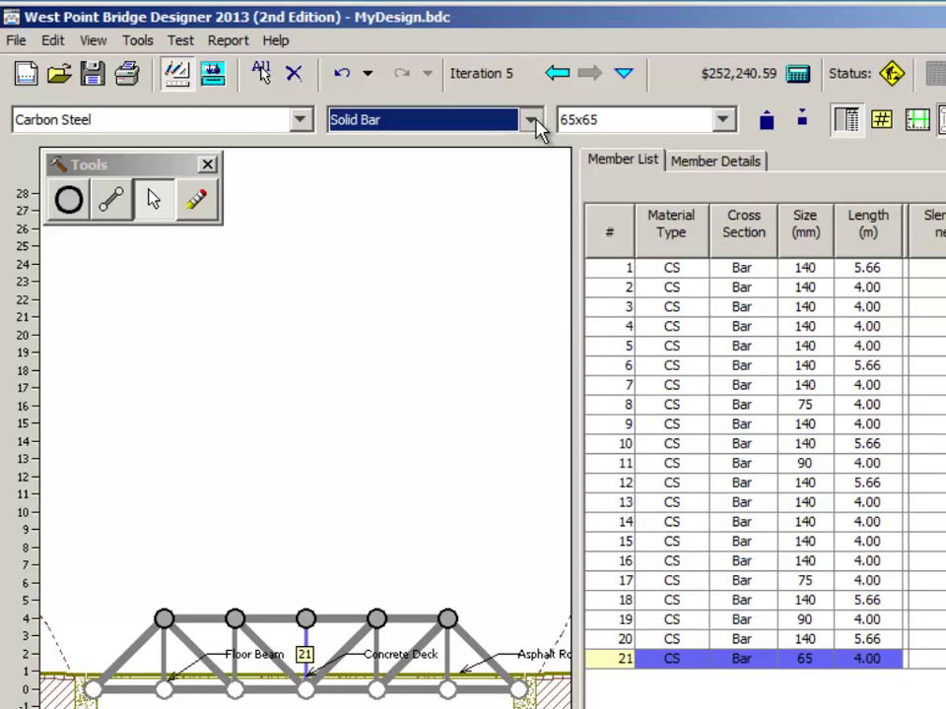
click(301, 119)
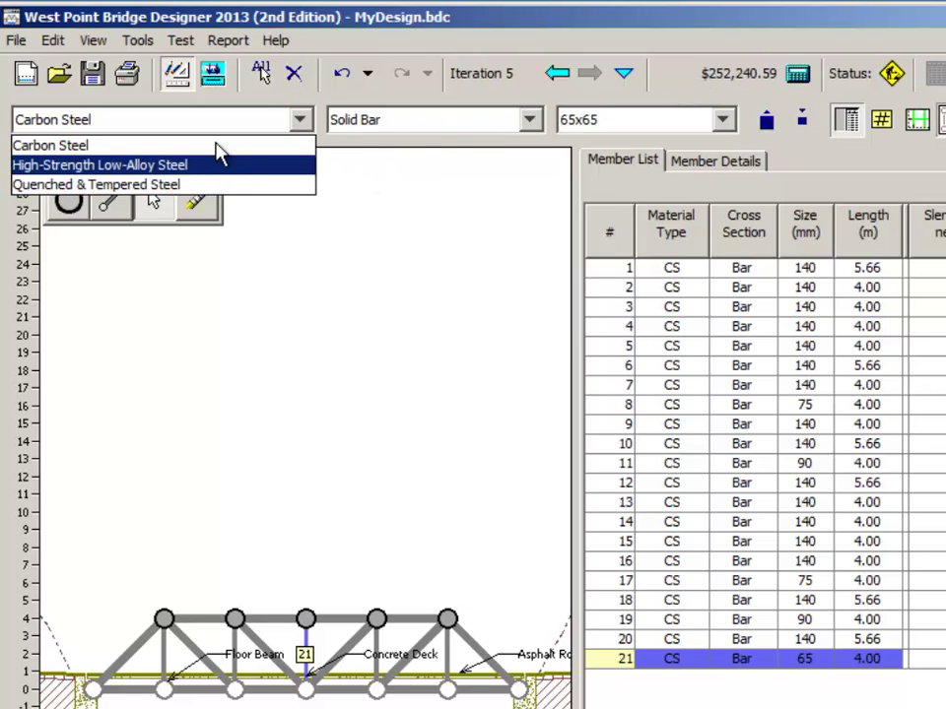
click(482, 17)
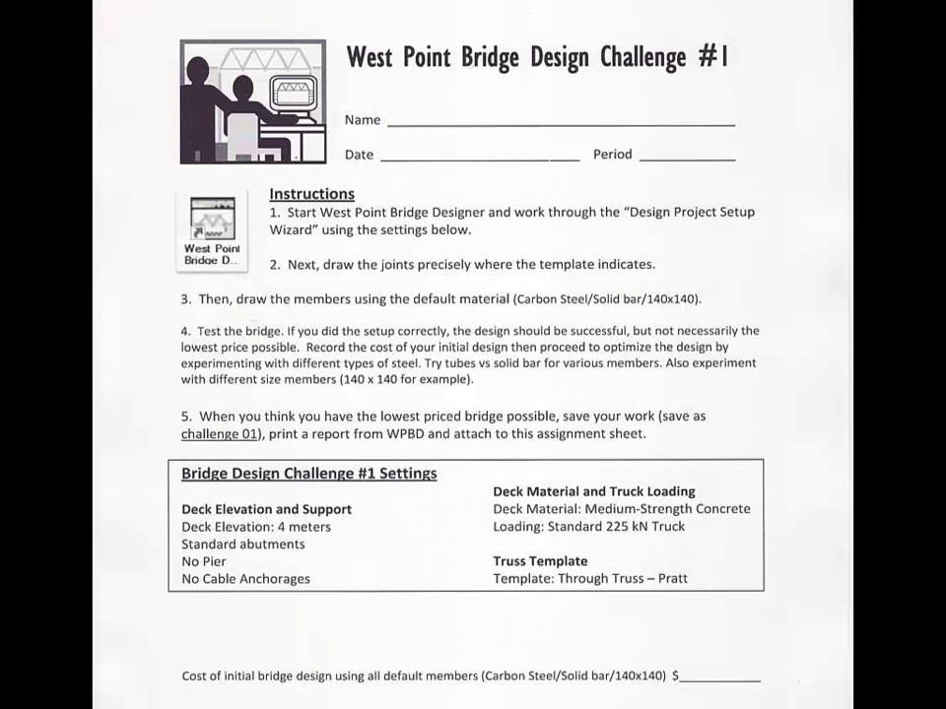